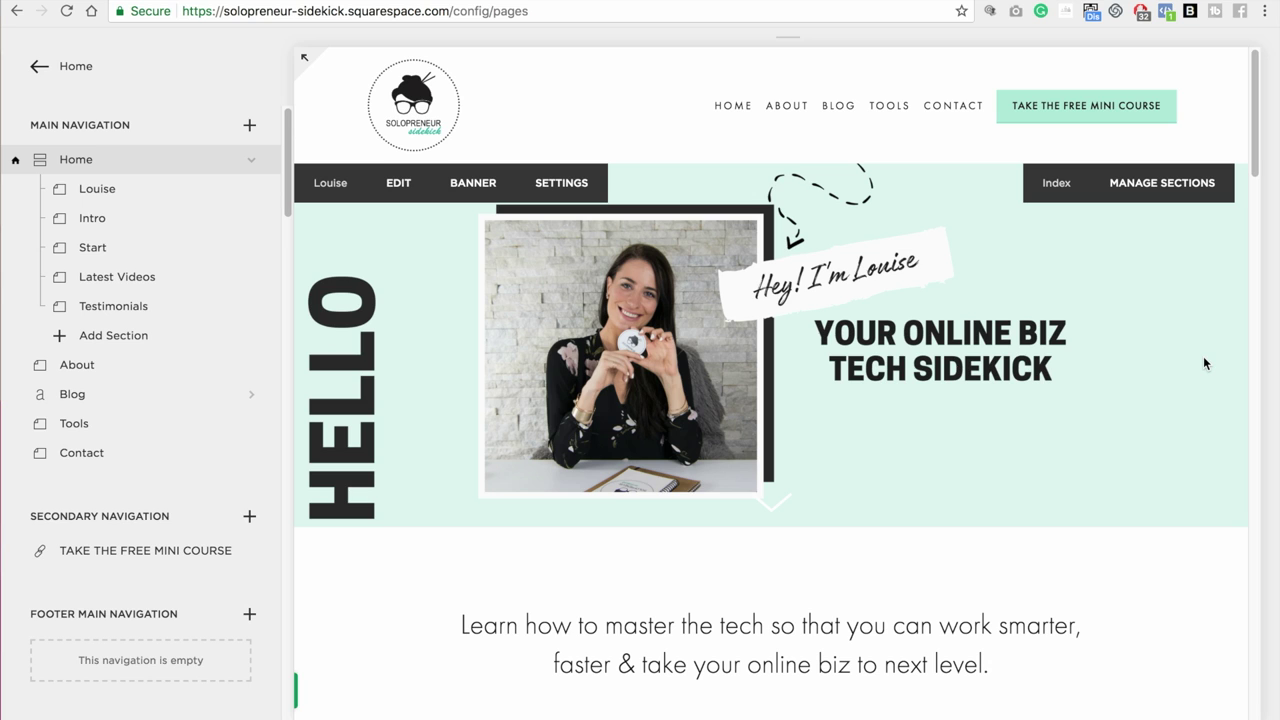
Step: Create an index page in the Not Linked section, keeping the name New Index
scroll(237, 310, "down", 5)
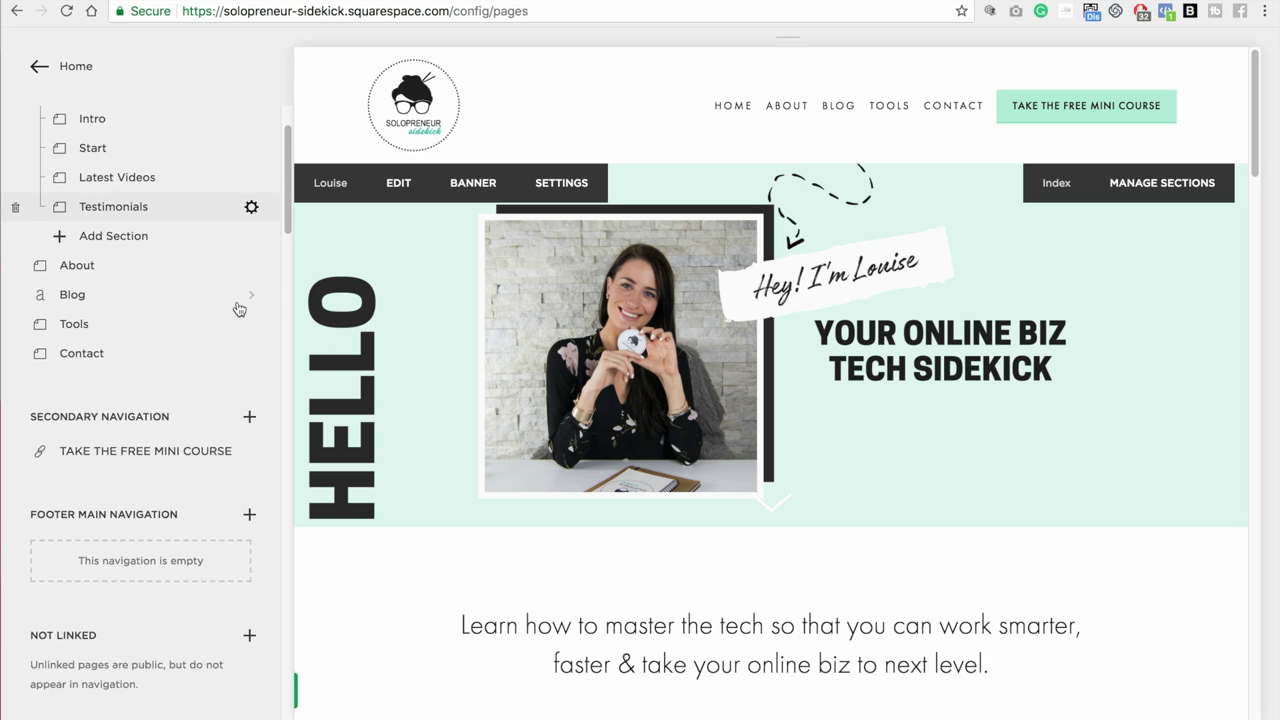
scroll(240, 317, "down", 1)
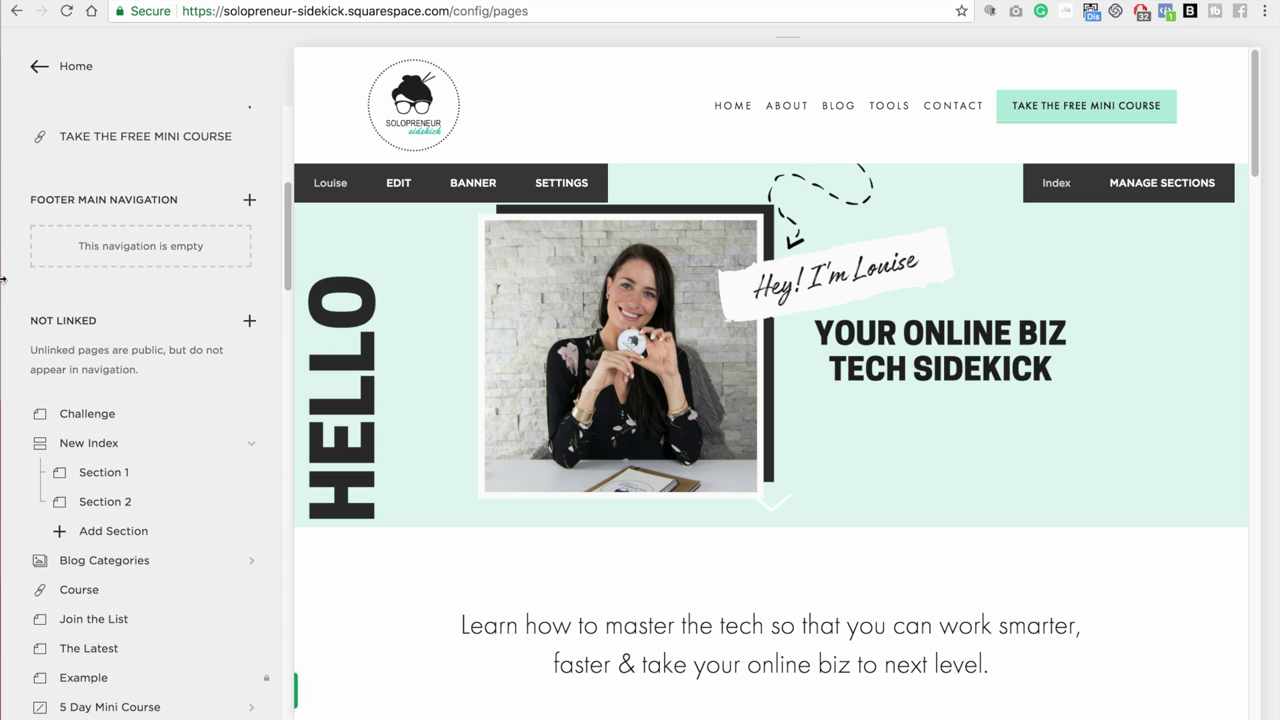
left_click(250, 322)
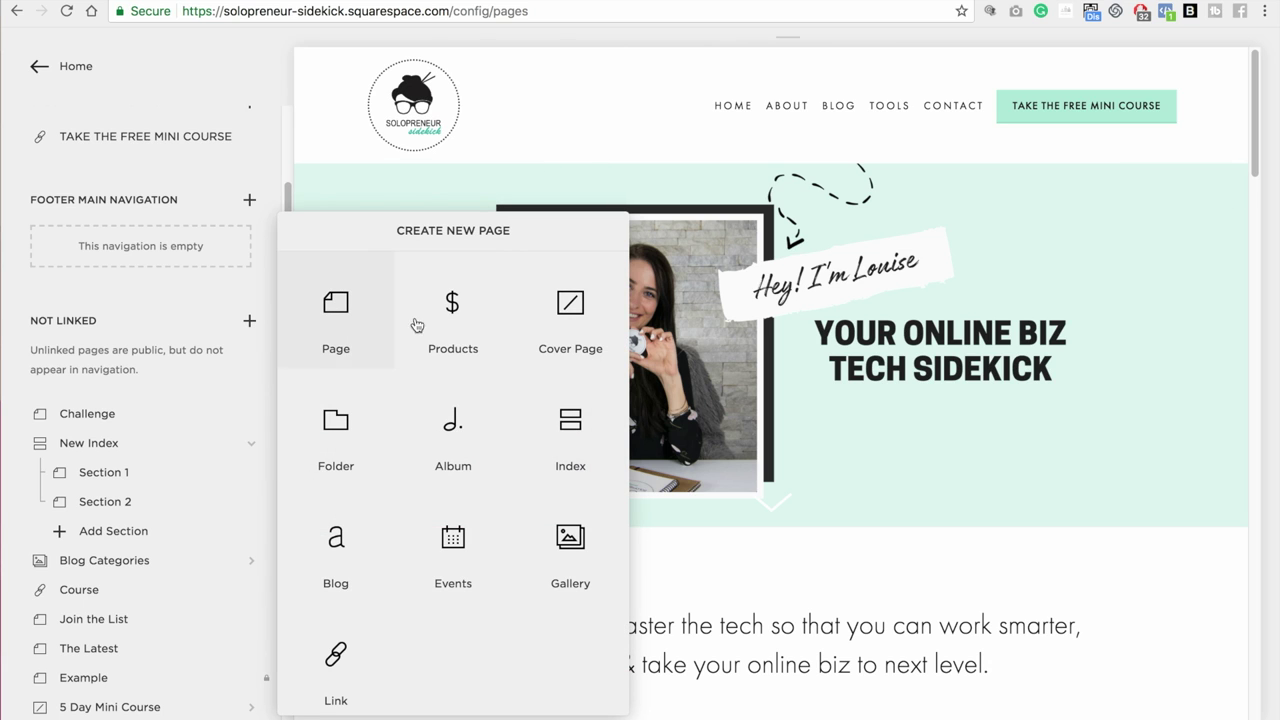
key("Escape")
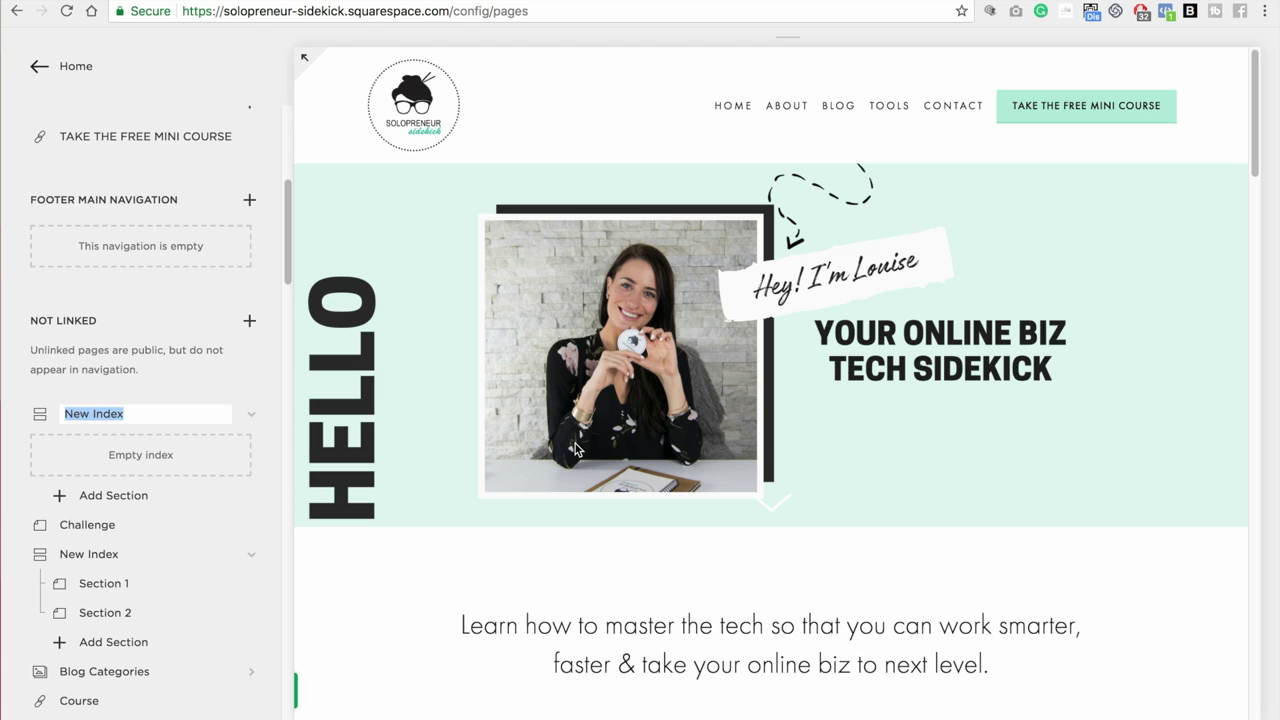
left_click(172, 414)
key("Return")
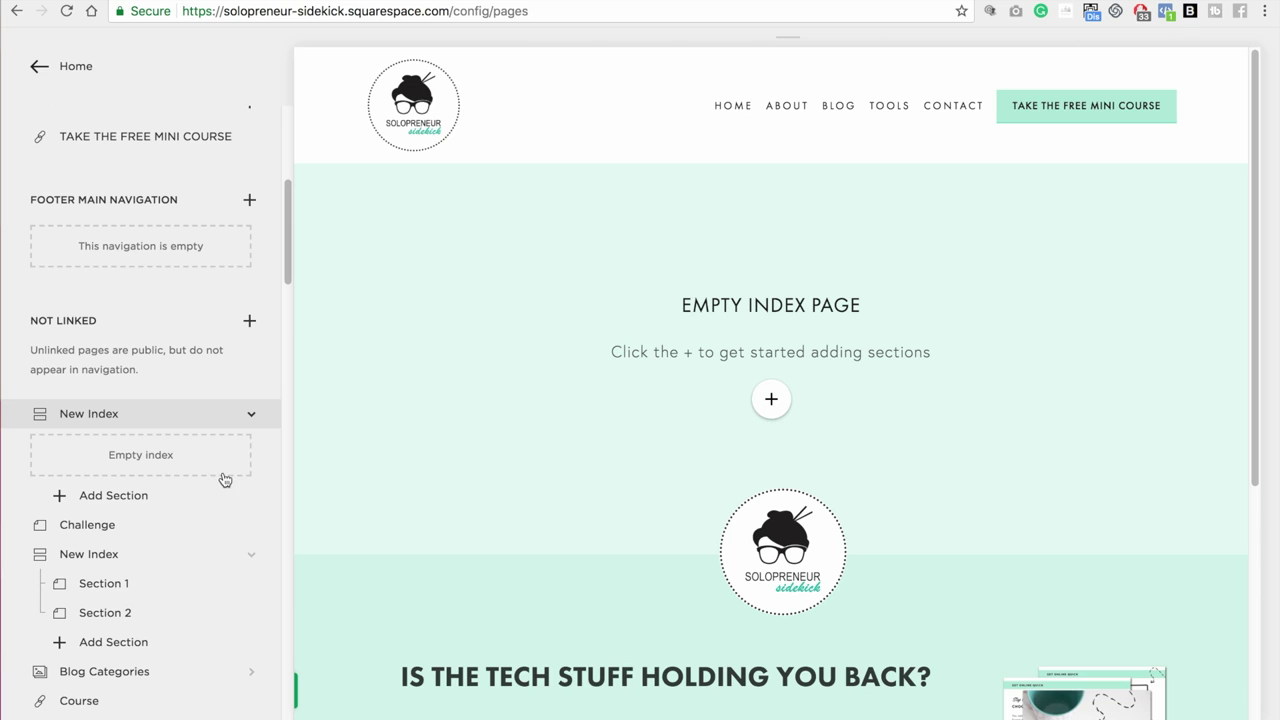
Step: Add a content section titled Section 1 with the Blank layout to the empty New Index and open it for editing
left_click(118, 507)
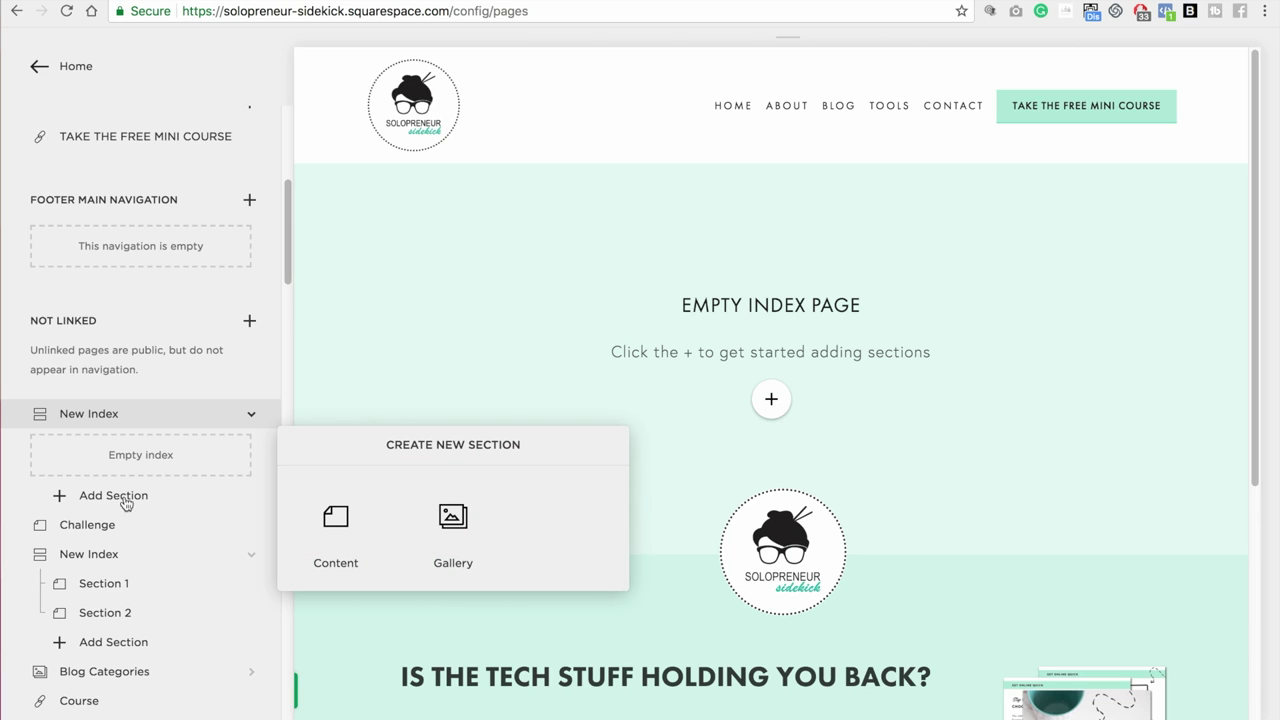
left_click(338, 560)
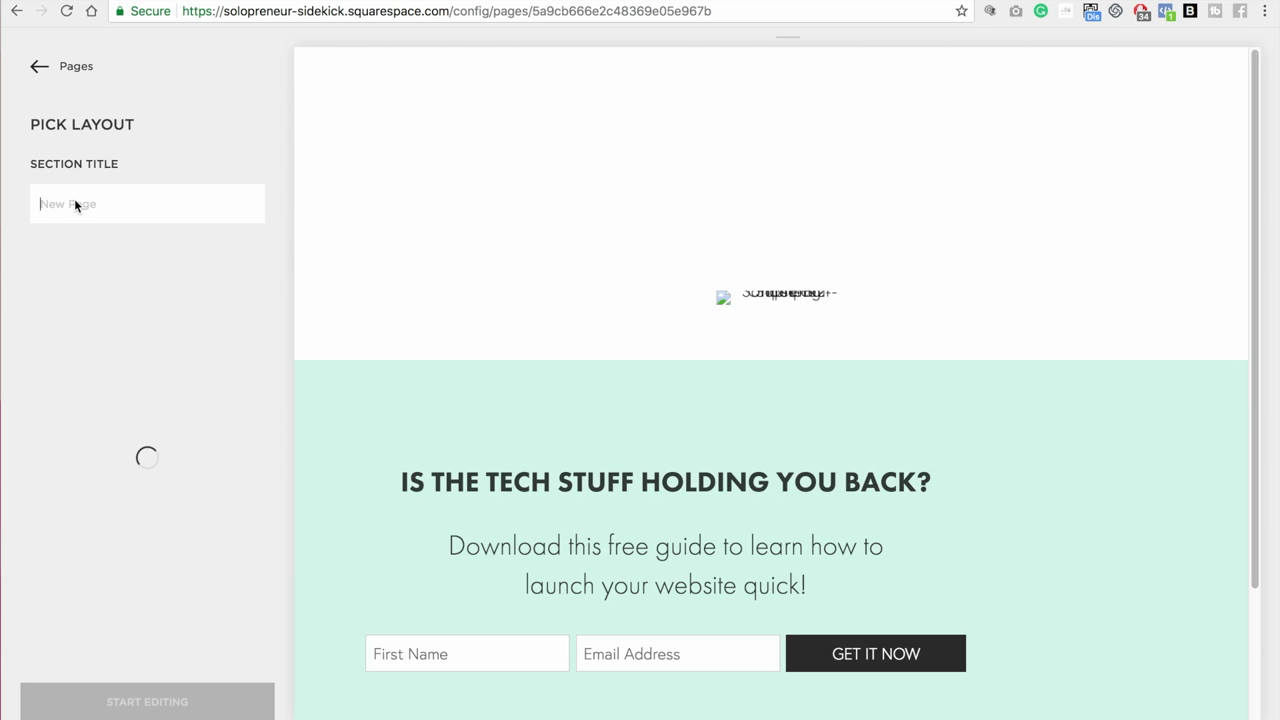
type("Section 1")
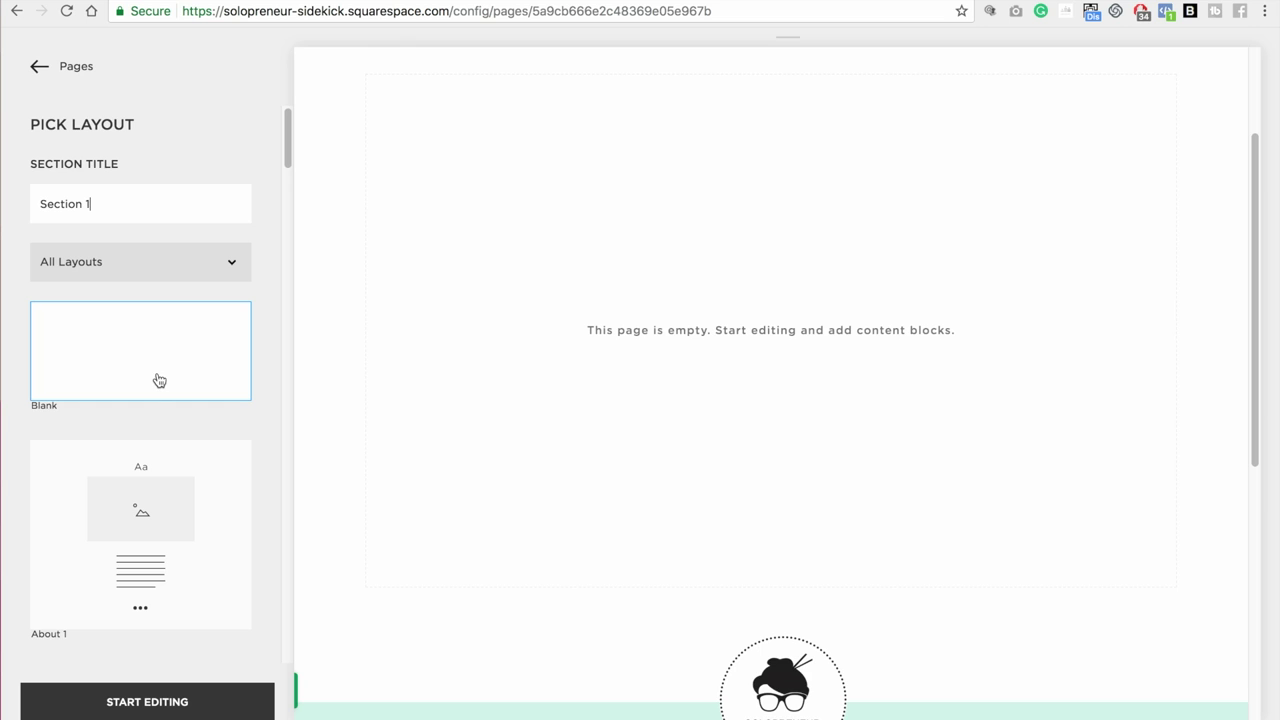
left_click(153, 700)
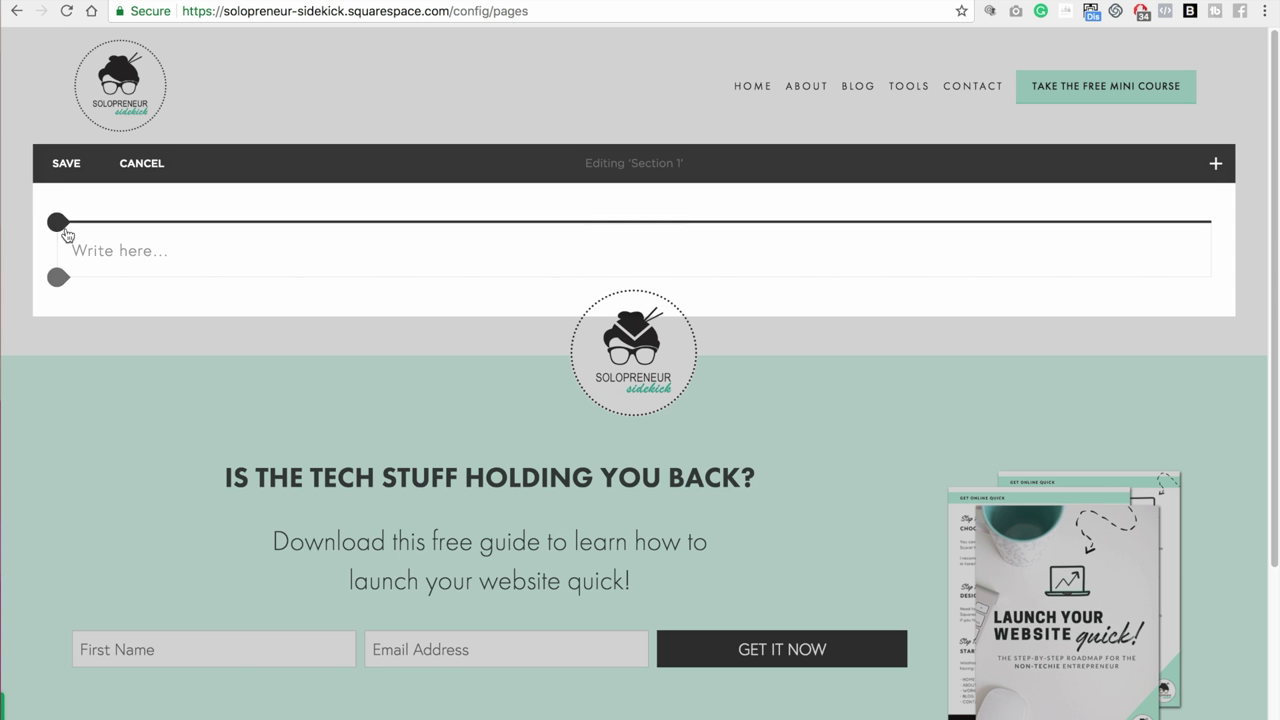
Step: Insert a Spacer block above the empty text block in Section 1 and save the section
left_click(60, 226)
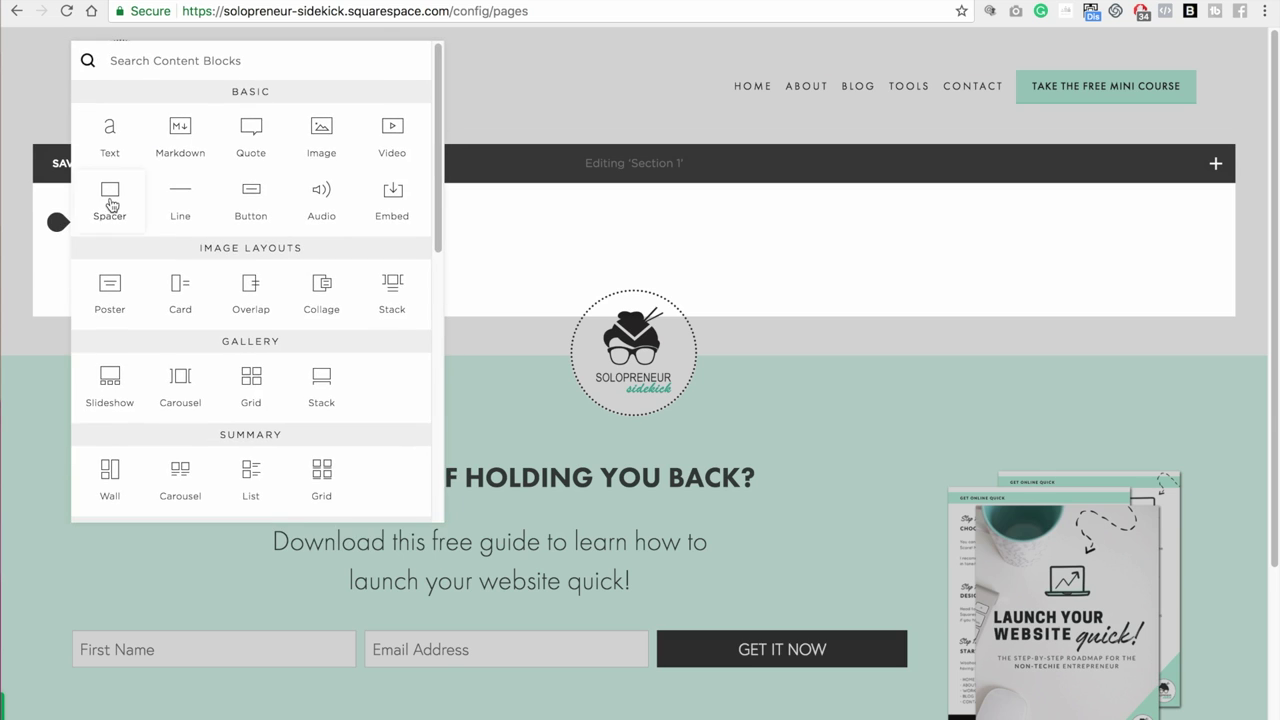
left_click(112, 204)
scroll(370, 148, "up", 2)
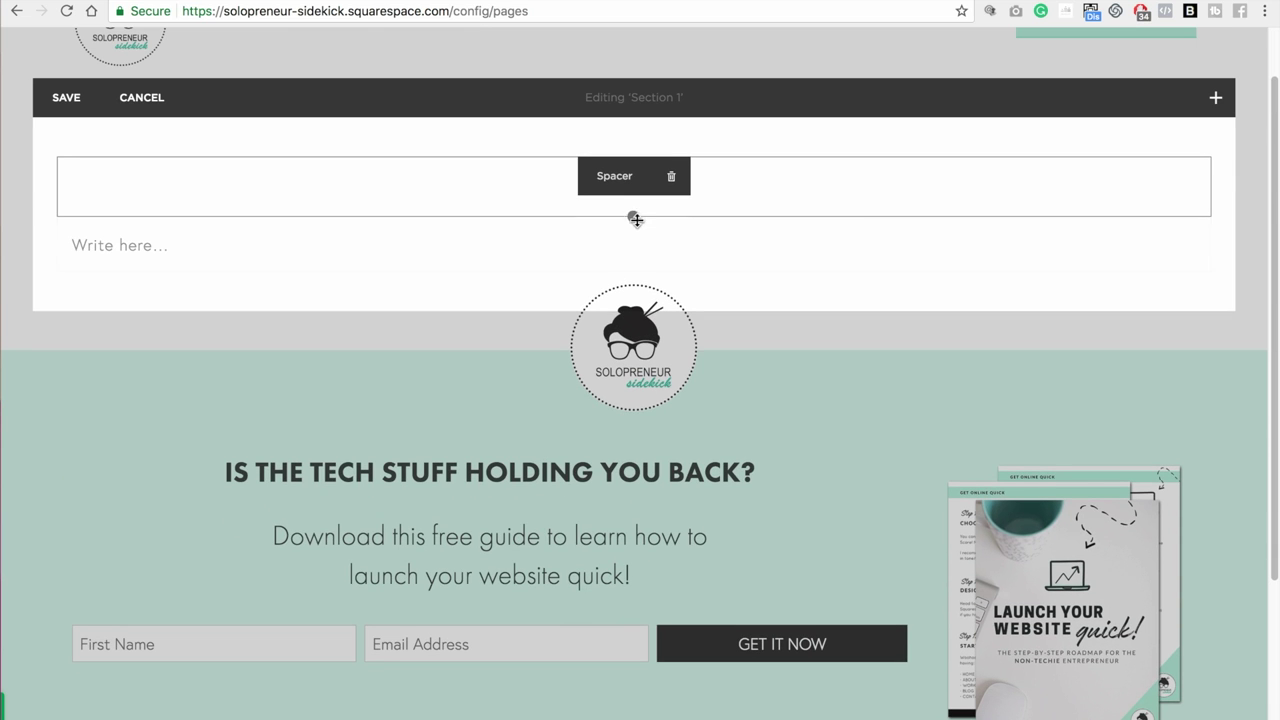
left_click(66, 98)
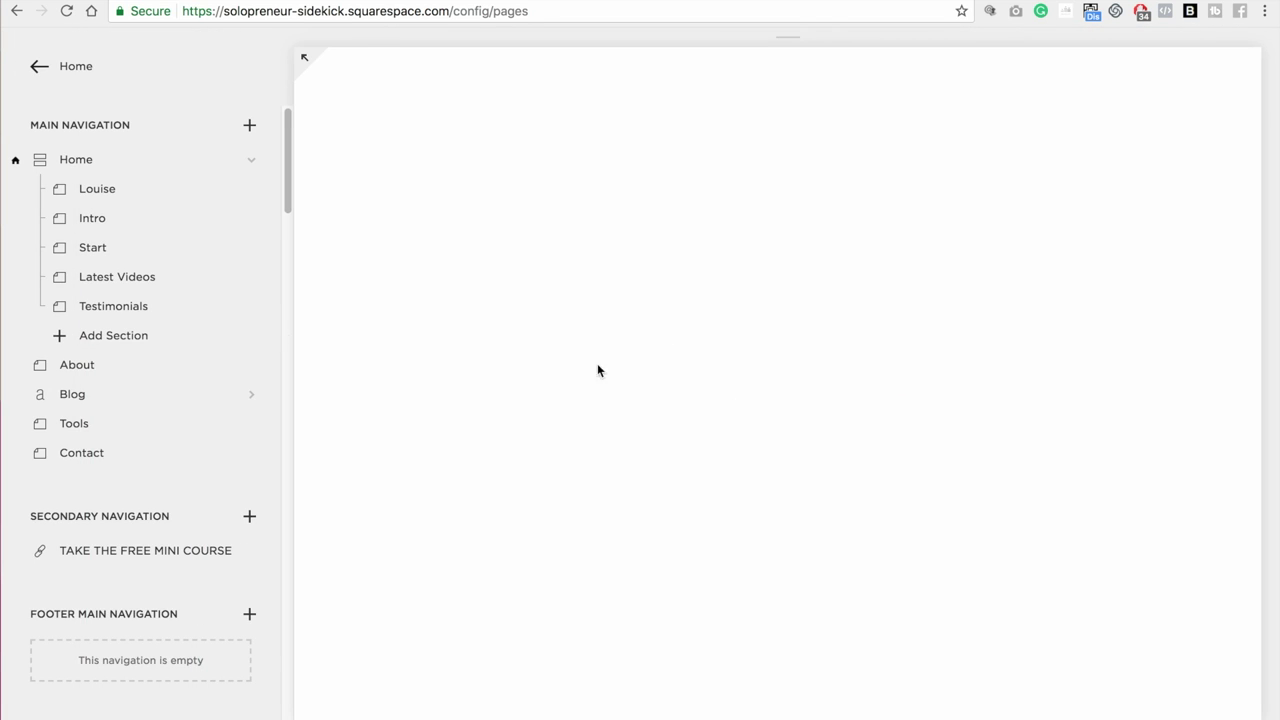
Step: Upload Photo 1 from the Desktop as the banner image of the new index's Section 1 and save the page settings
scroll(163, 335, "down", 5)
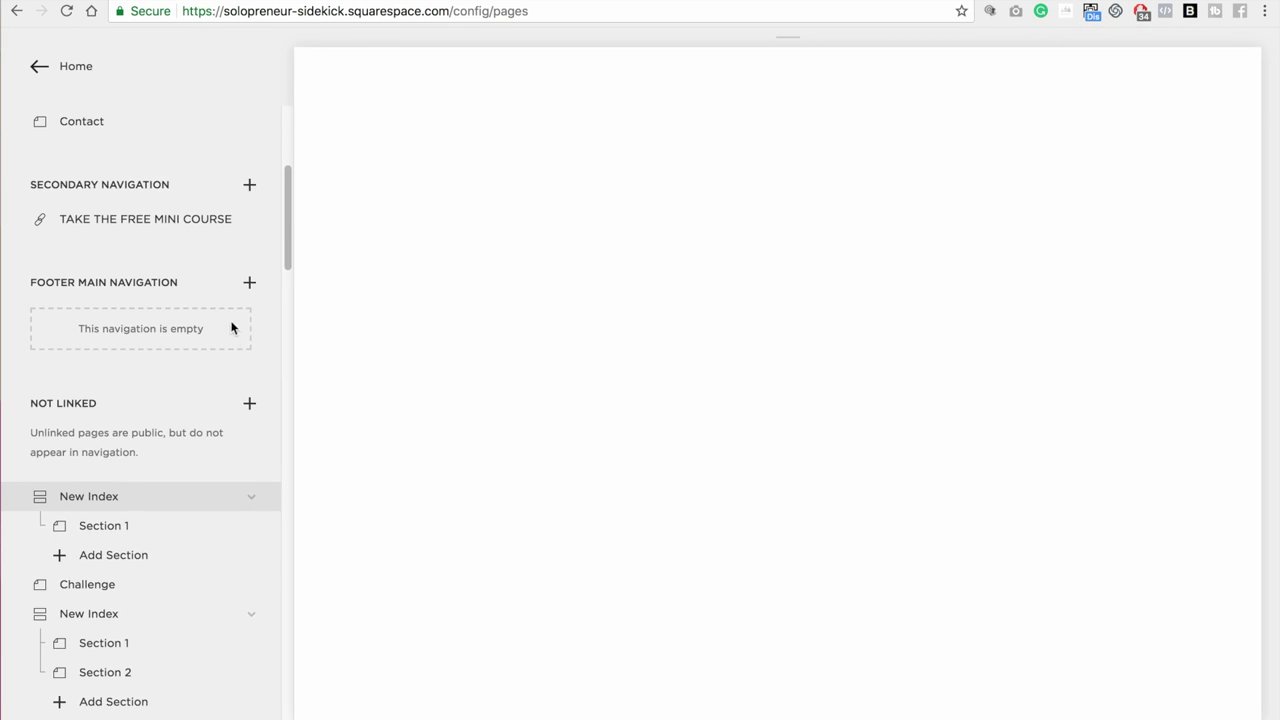
scroll(263, 371, "down", 2)
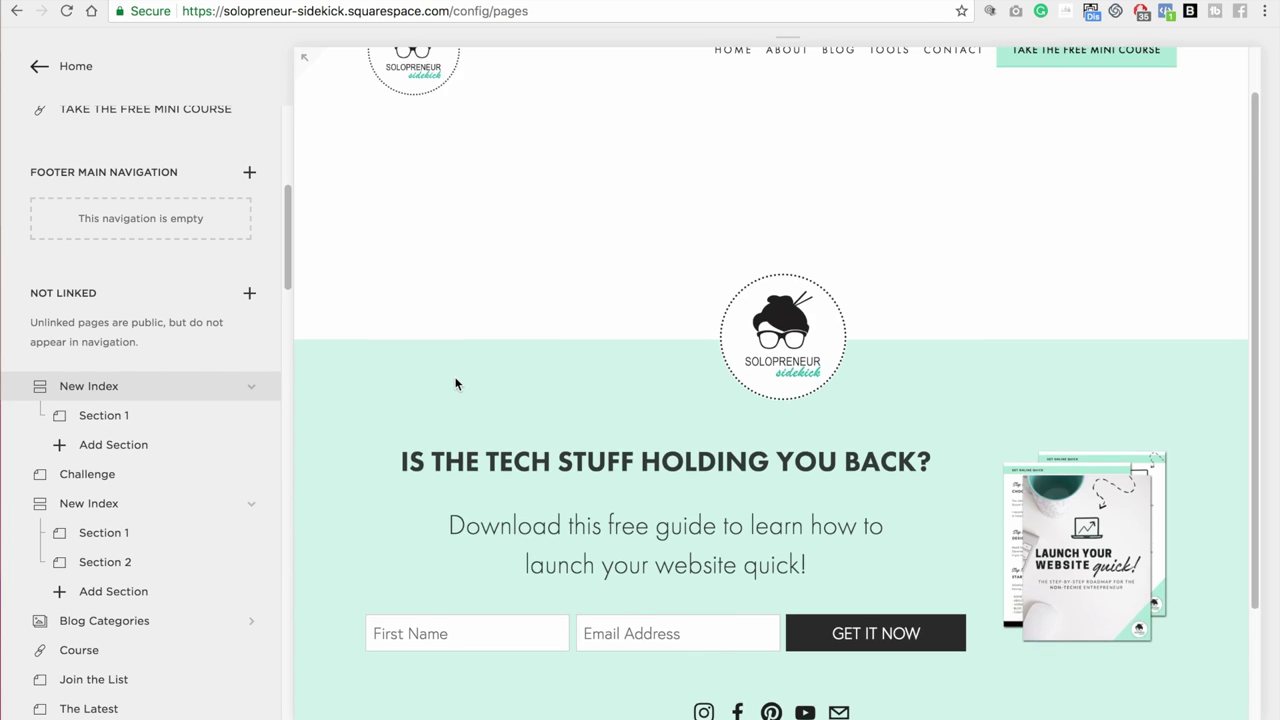
left_click(251, 416)
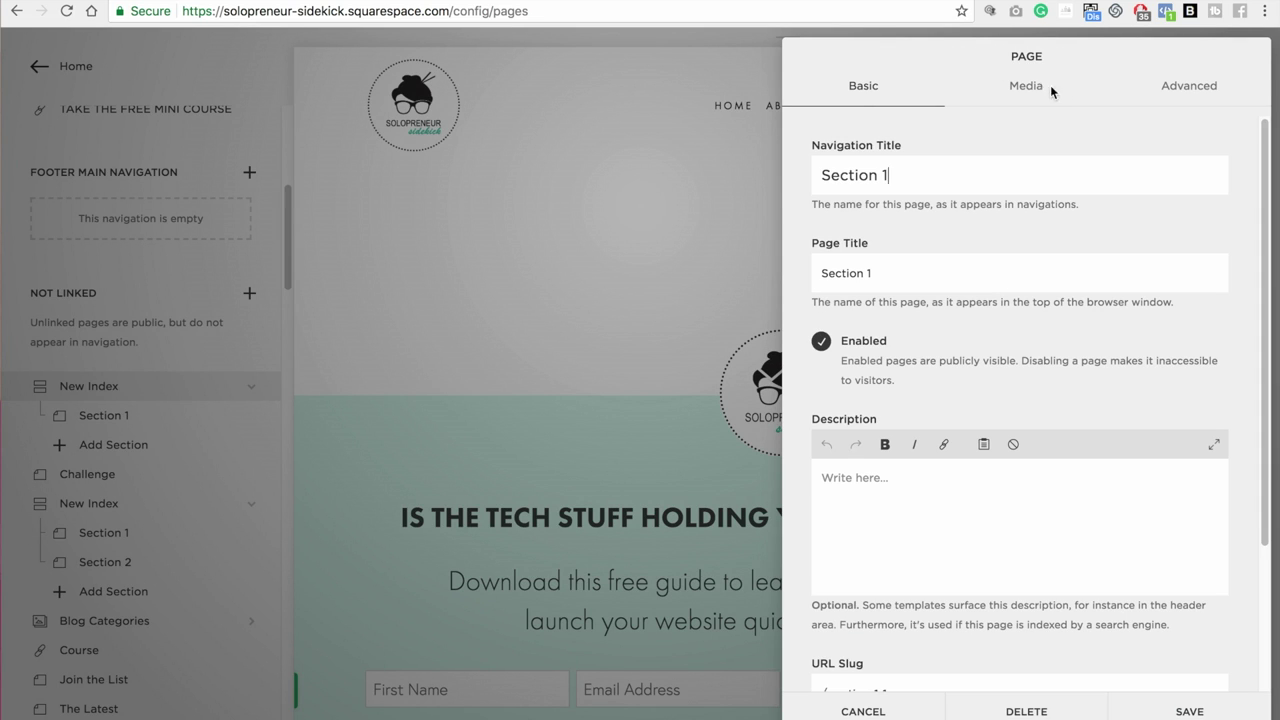
left_click(1040, 92)
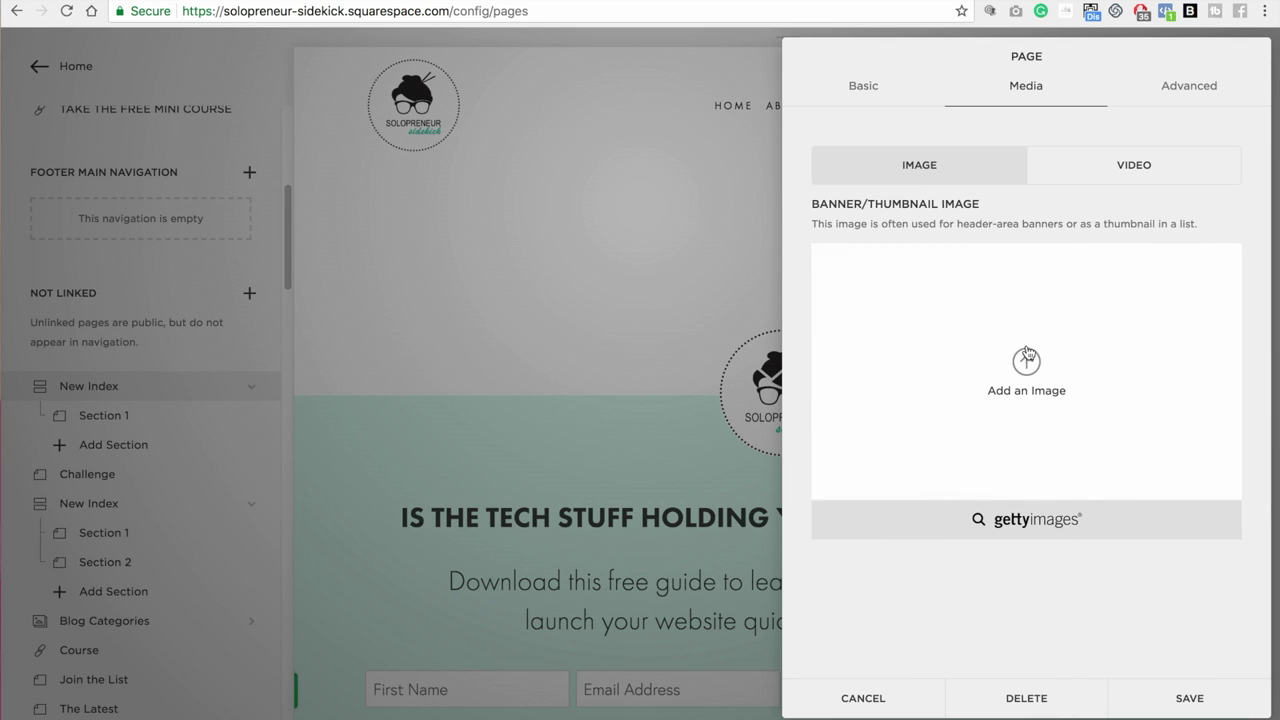
left_click(1027, 363)
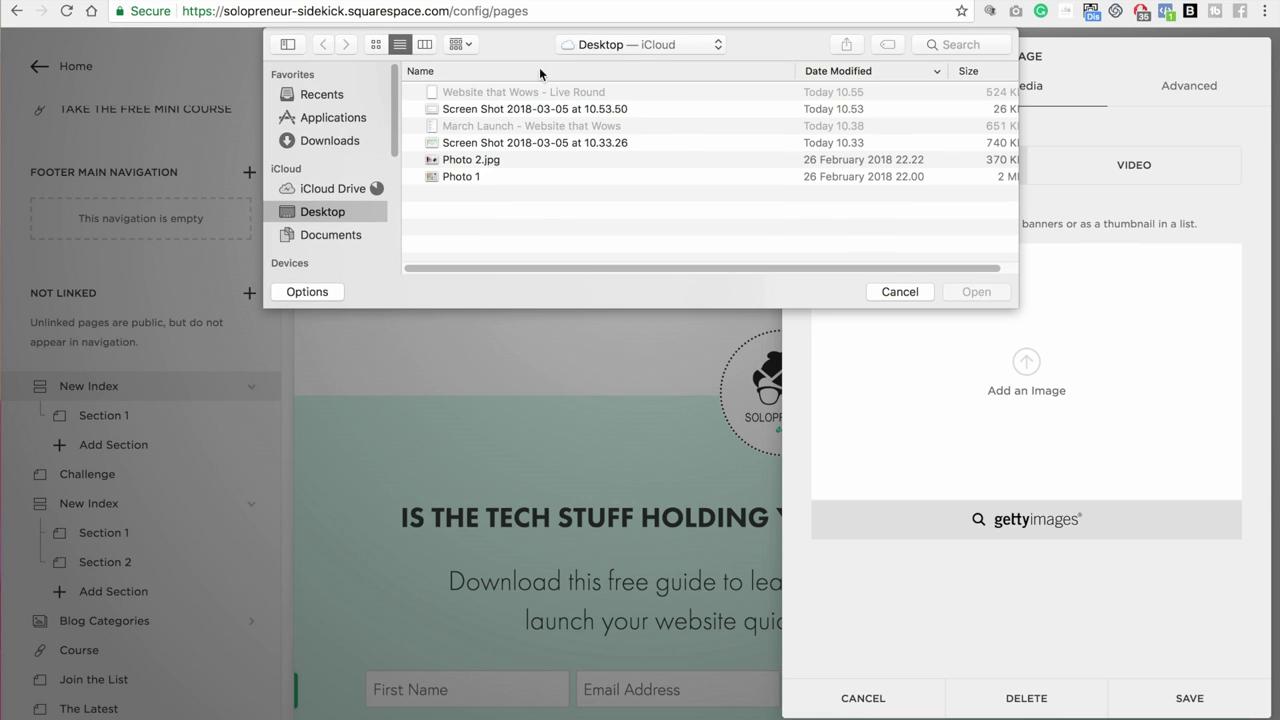
left_click(471, 161)
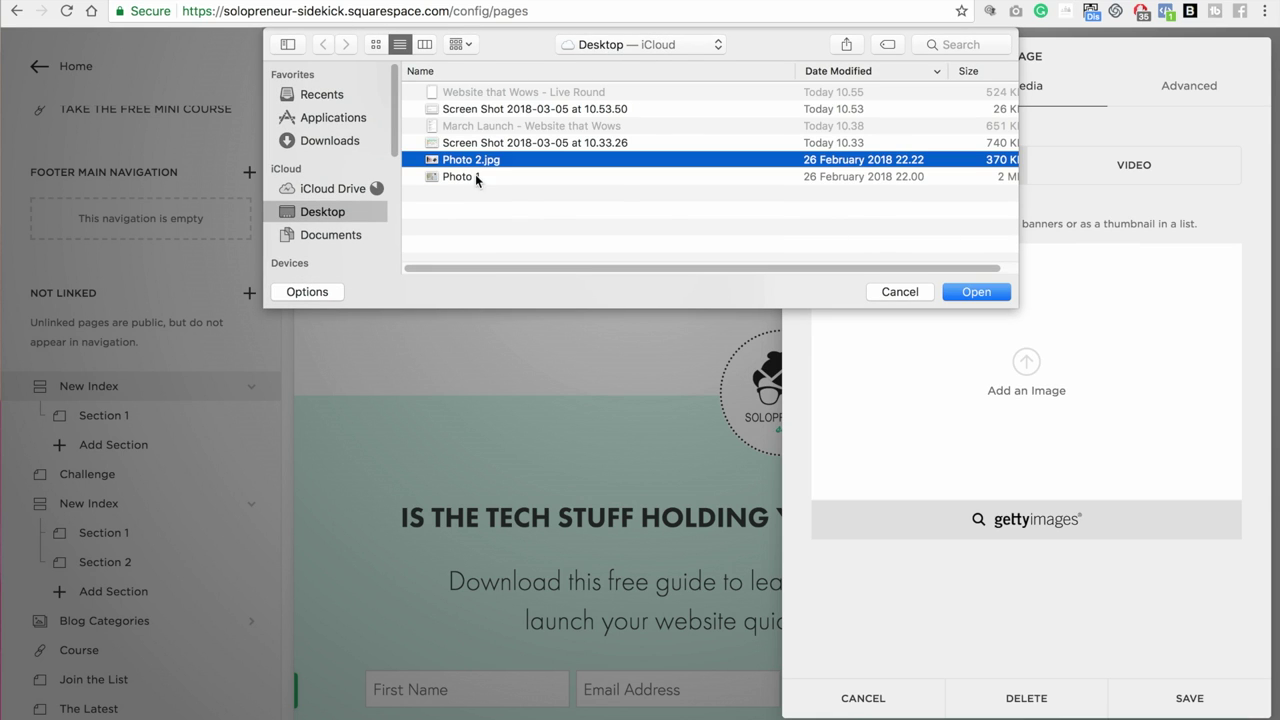
double_click(475, 175)
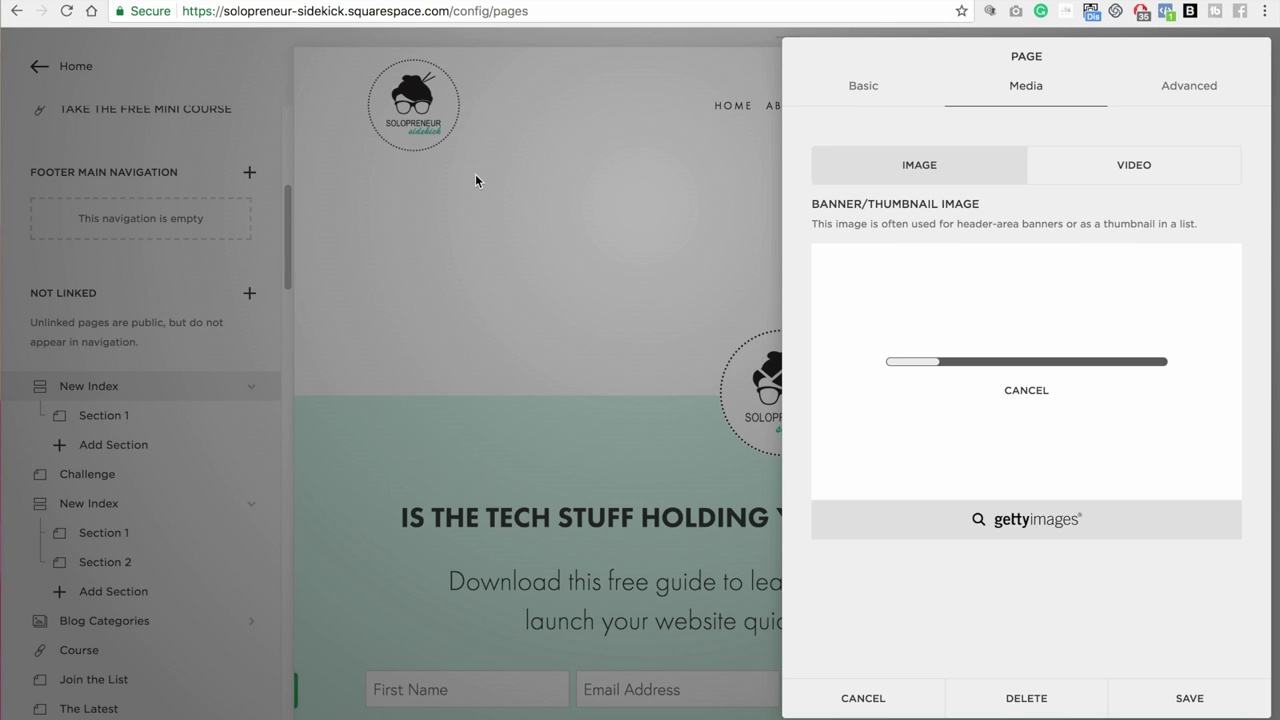
left_click(1180, 695)
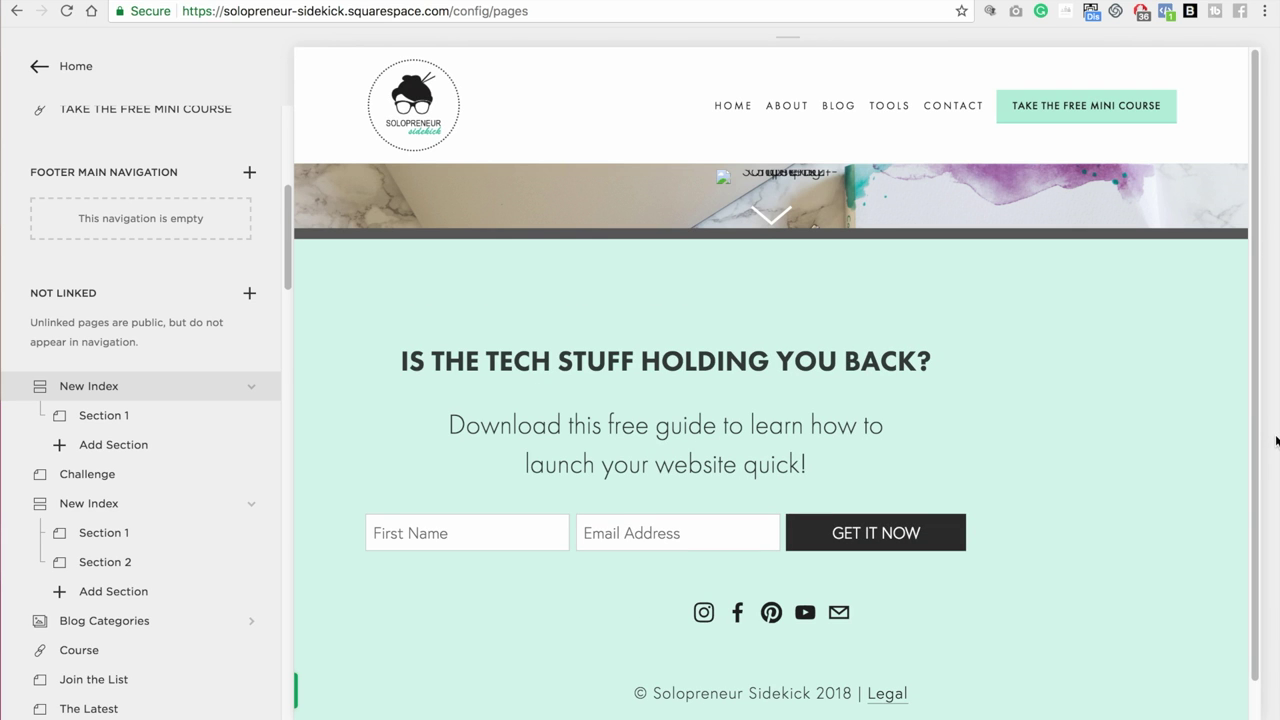
Step: Stretch the spacer in Section 1 downward to about seven times its height to enlarge the banner area, and save
mouse_move(1071, 184)
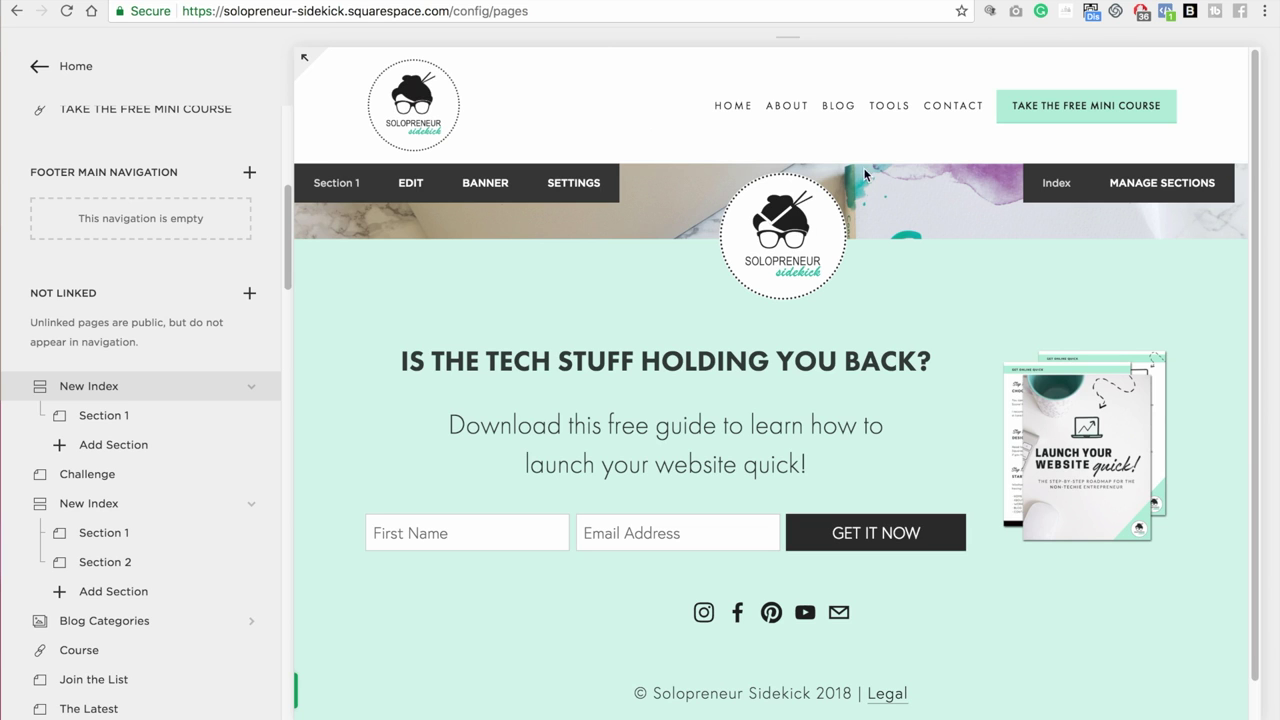
left_click(410, 184)
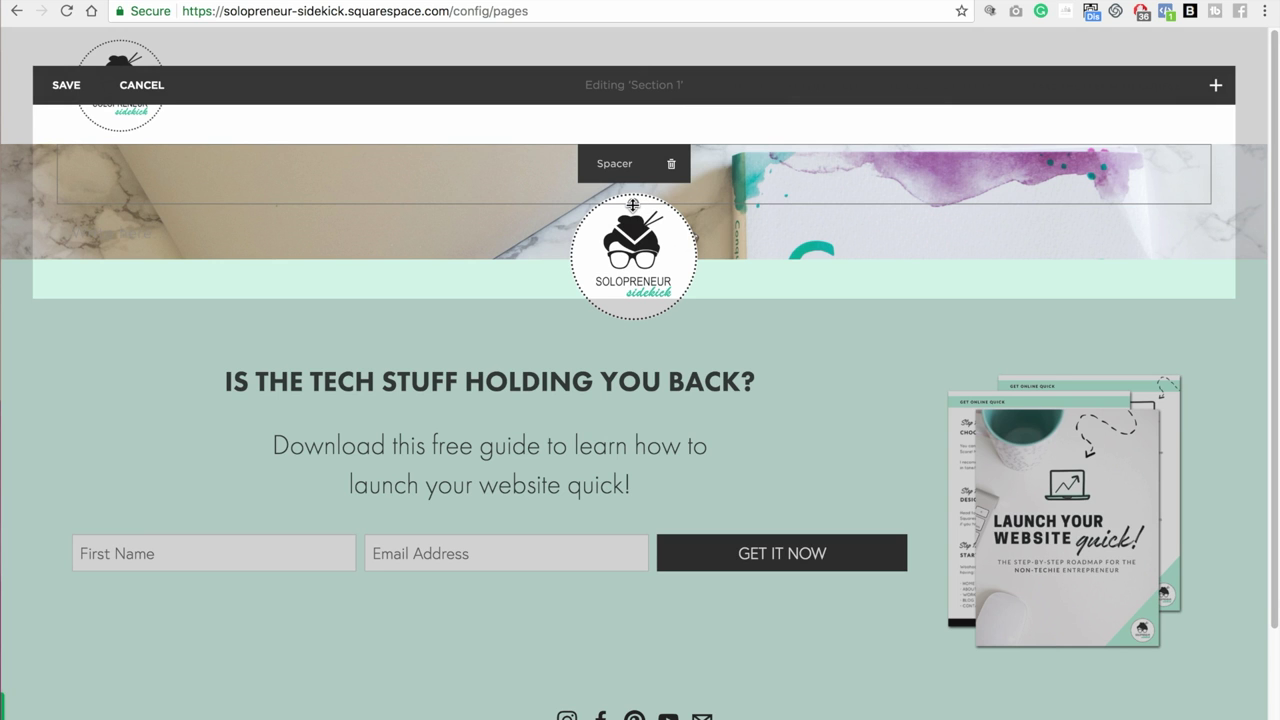
left_click_drag(633, 205, 596, 580)
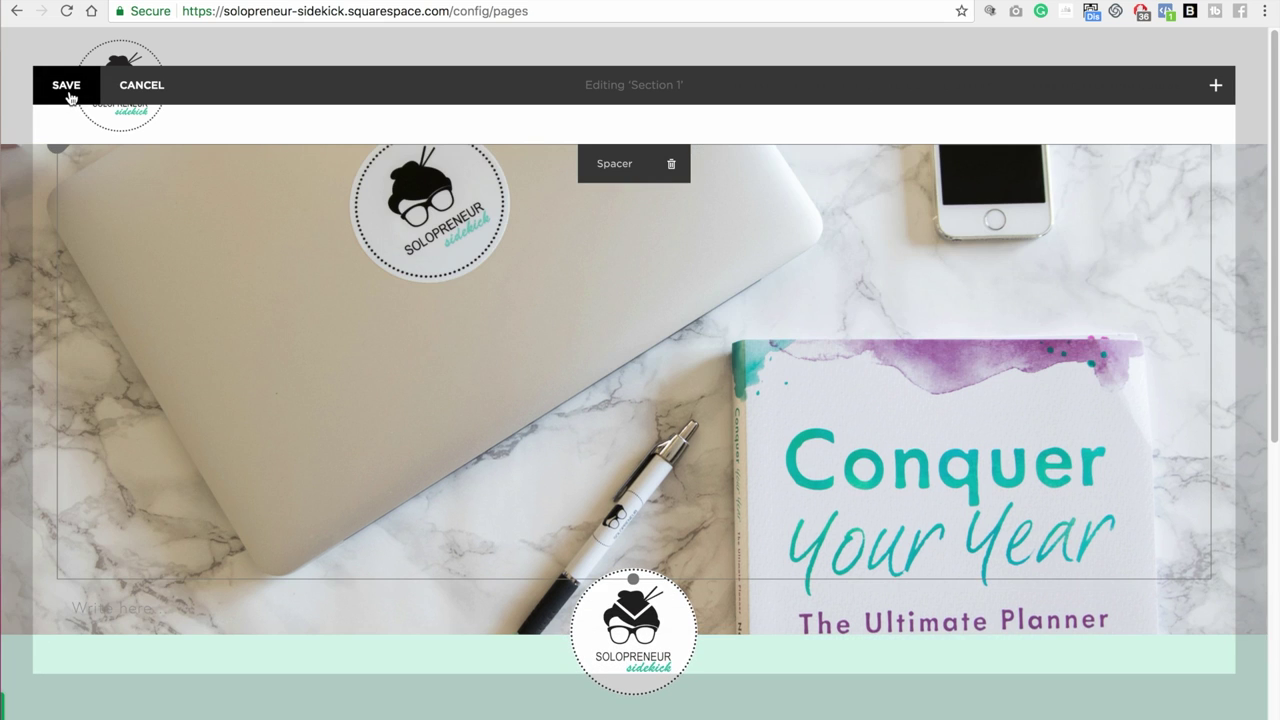
left_click(66, 90)
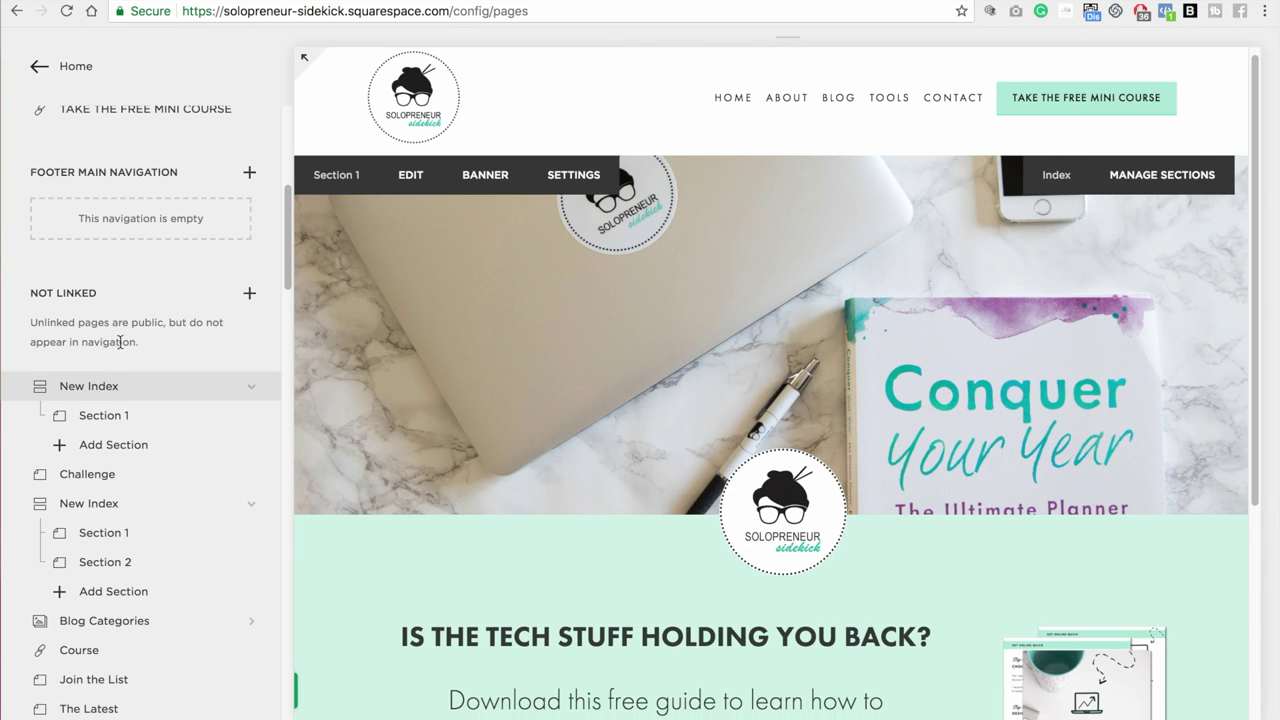
Step: Add a second content section titled Section 2 to the same New Index, using the About 3 layout
left_click(105, 450)
left_click(357, 516)
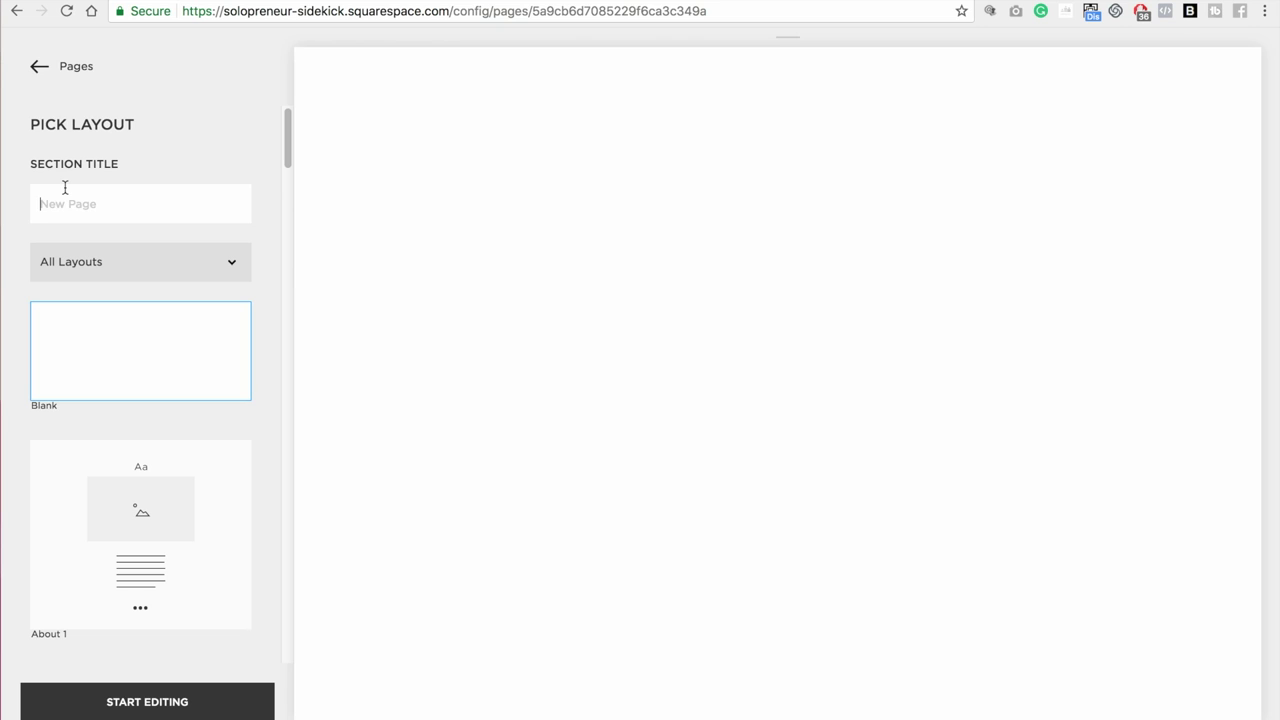
type("Section 2")
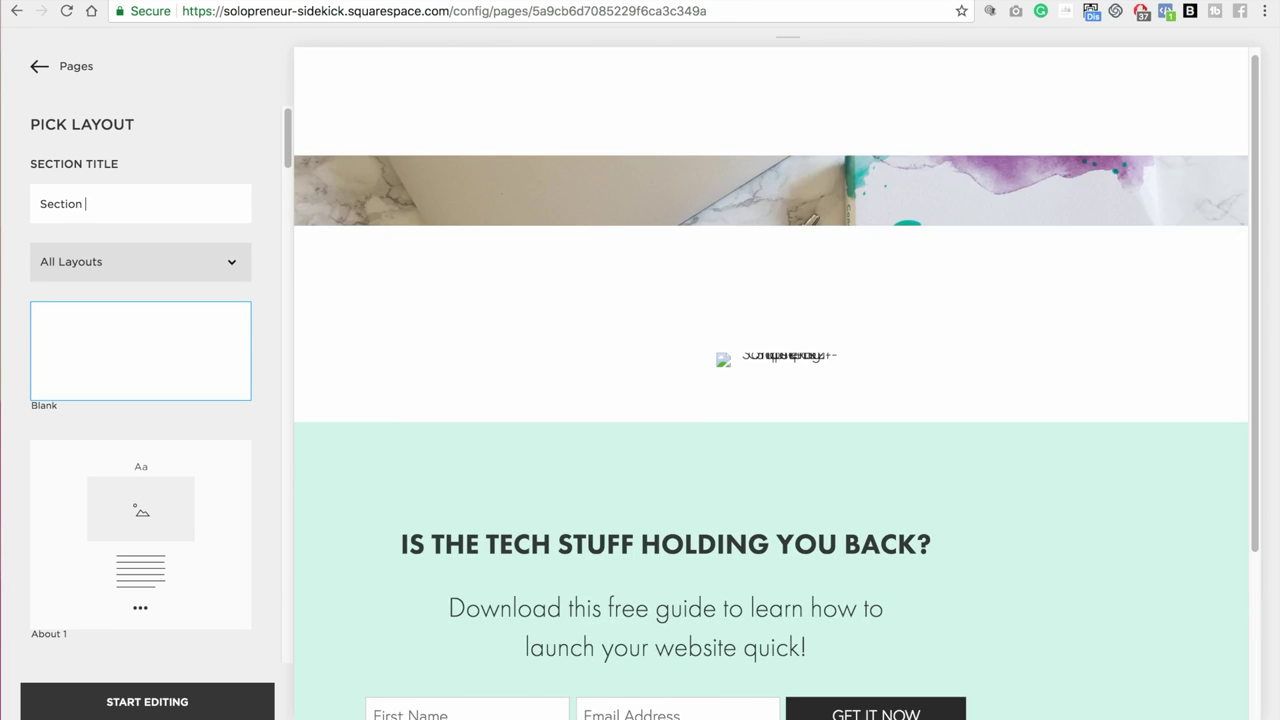
scroll(217, 274, "down", 4)
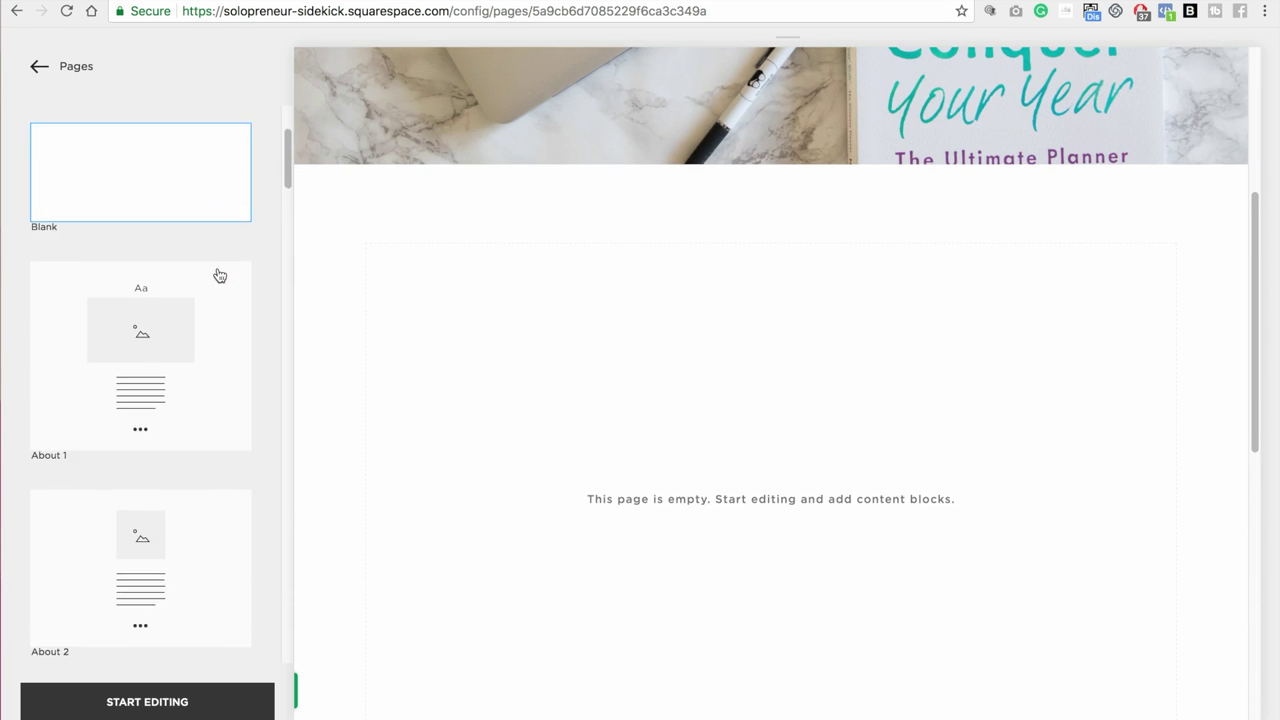
scroll(212, 285, "down", 1)
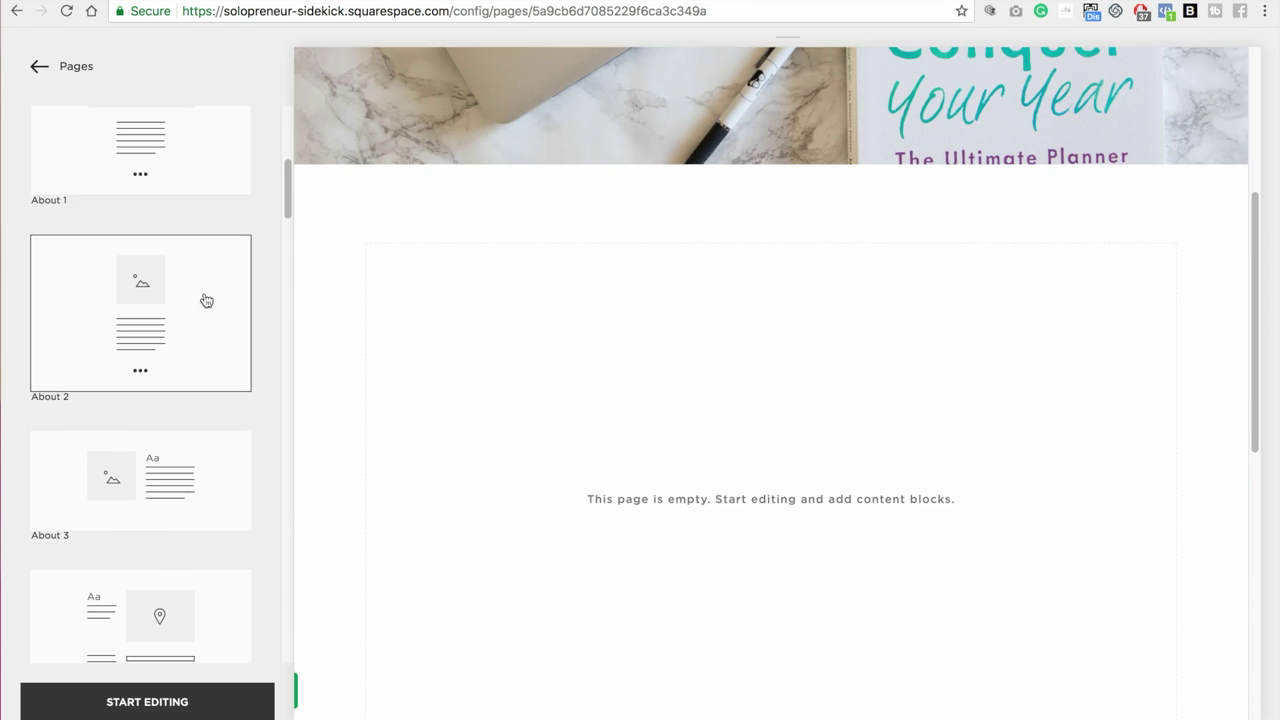
left_click(130, 512)
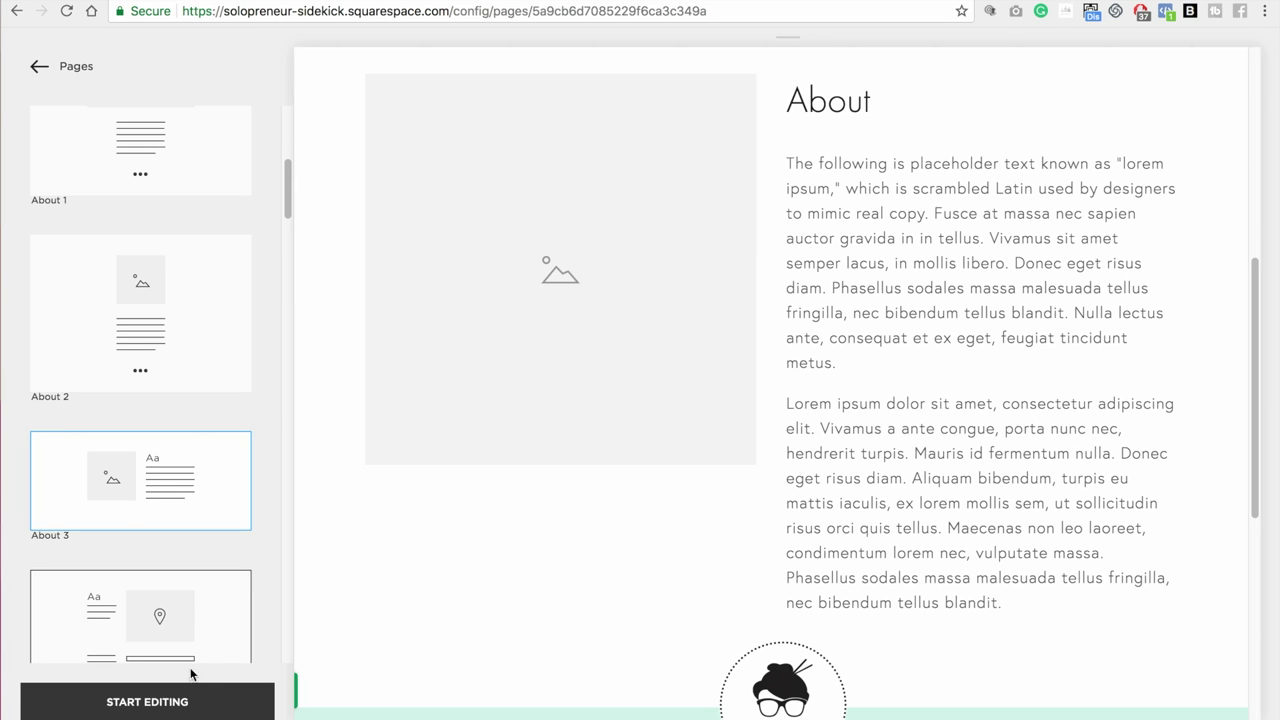
Step: Edit Section 2 to narrow its image column to about one third of the content width, and save
left_click(180, 703)
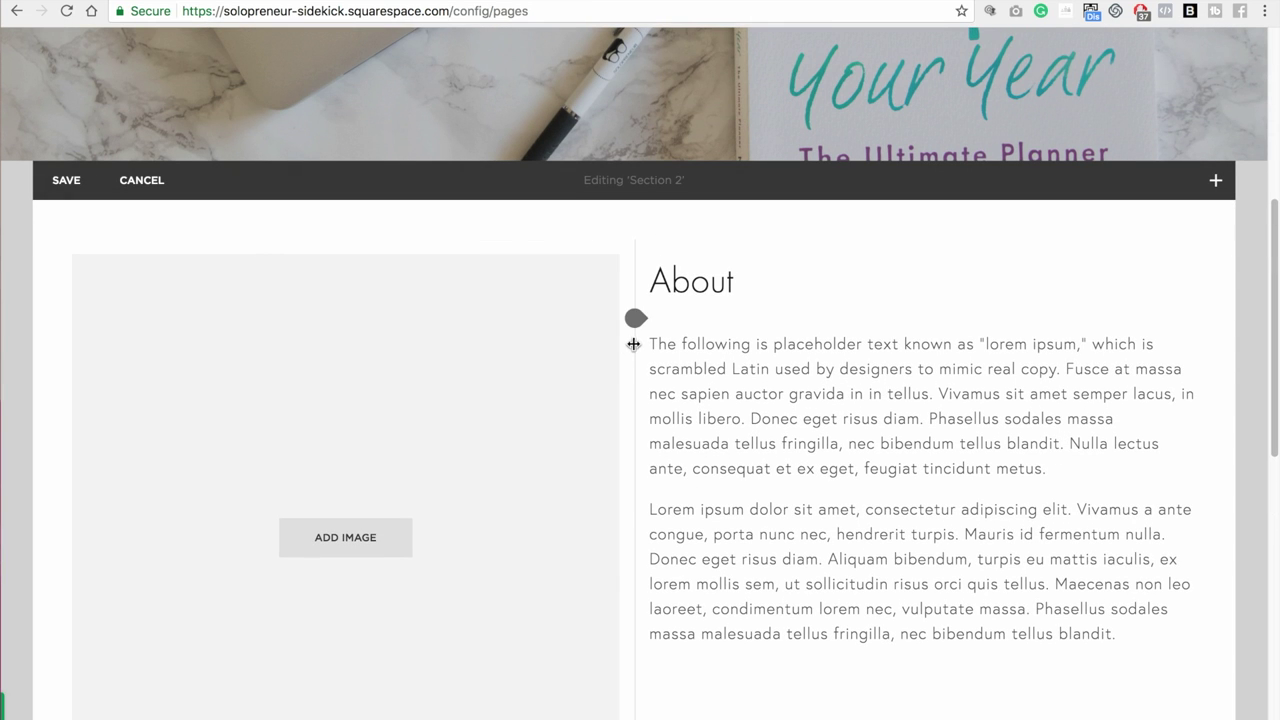
left_click_drag(633, 344, 411, 346)
left_click(60, 180)
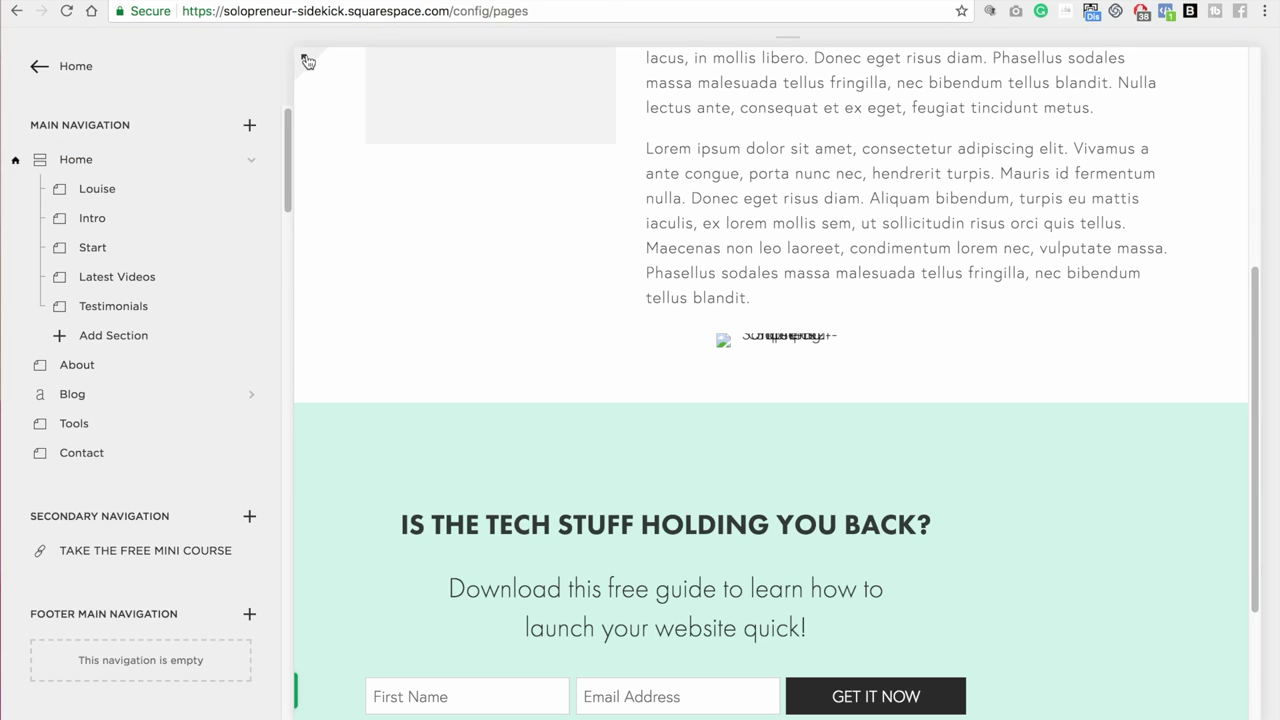
Step: Review the index page from the Section 1 banner down through the About content of Section 2
left_click(307, 61)
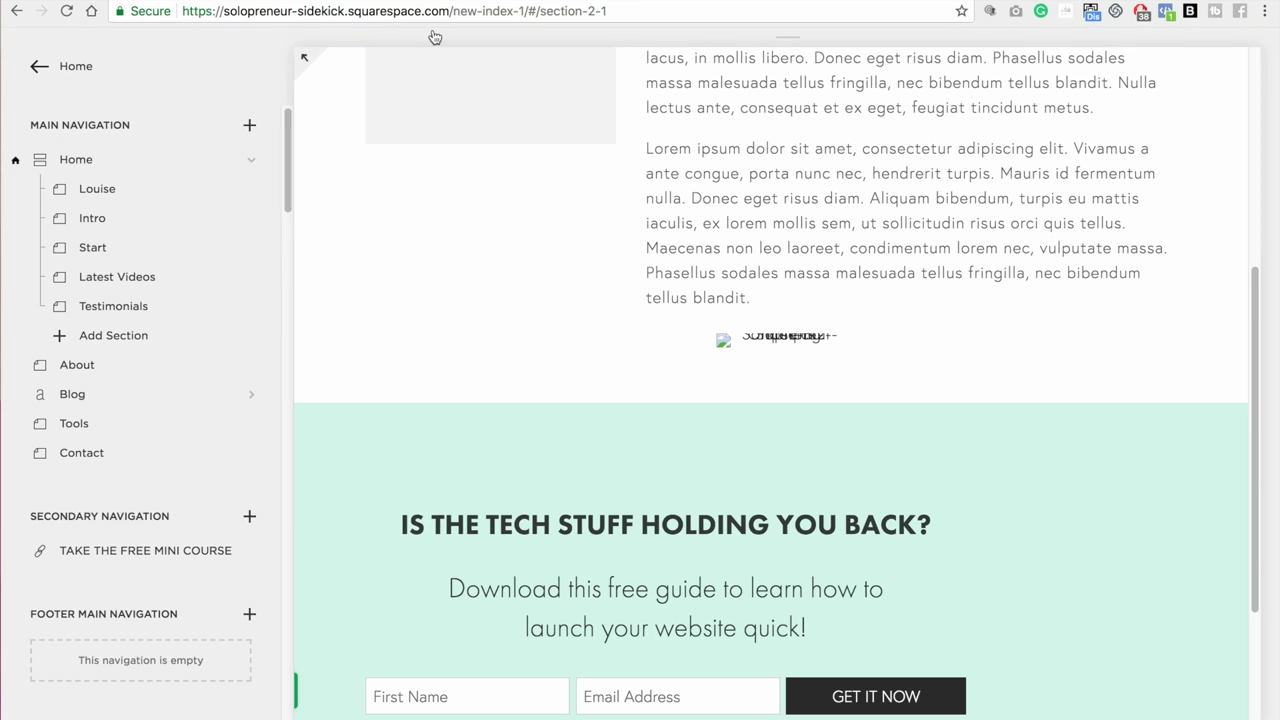
key("Escape")
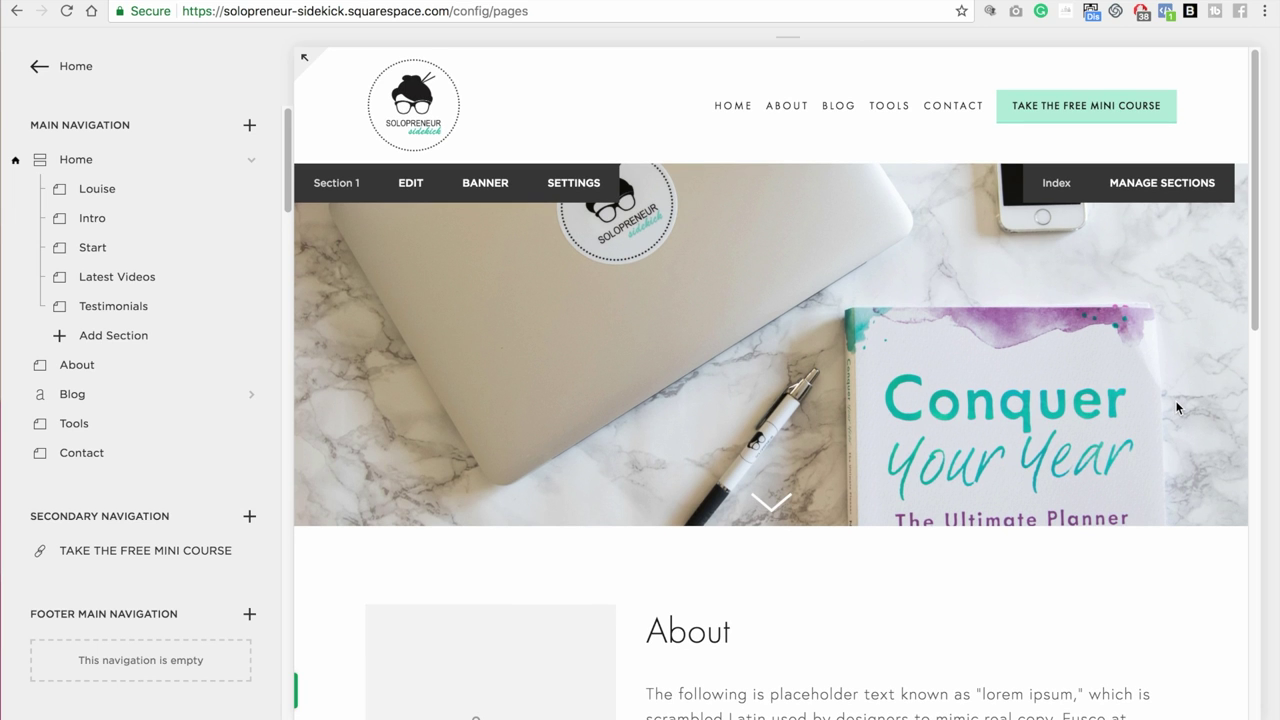
scroll(1179, 403, "down", 6)
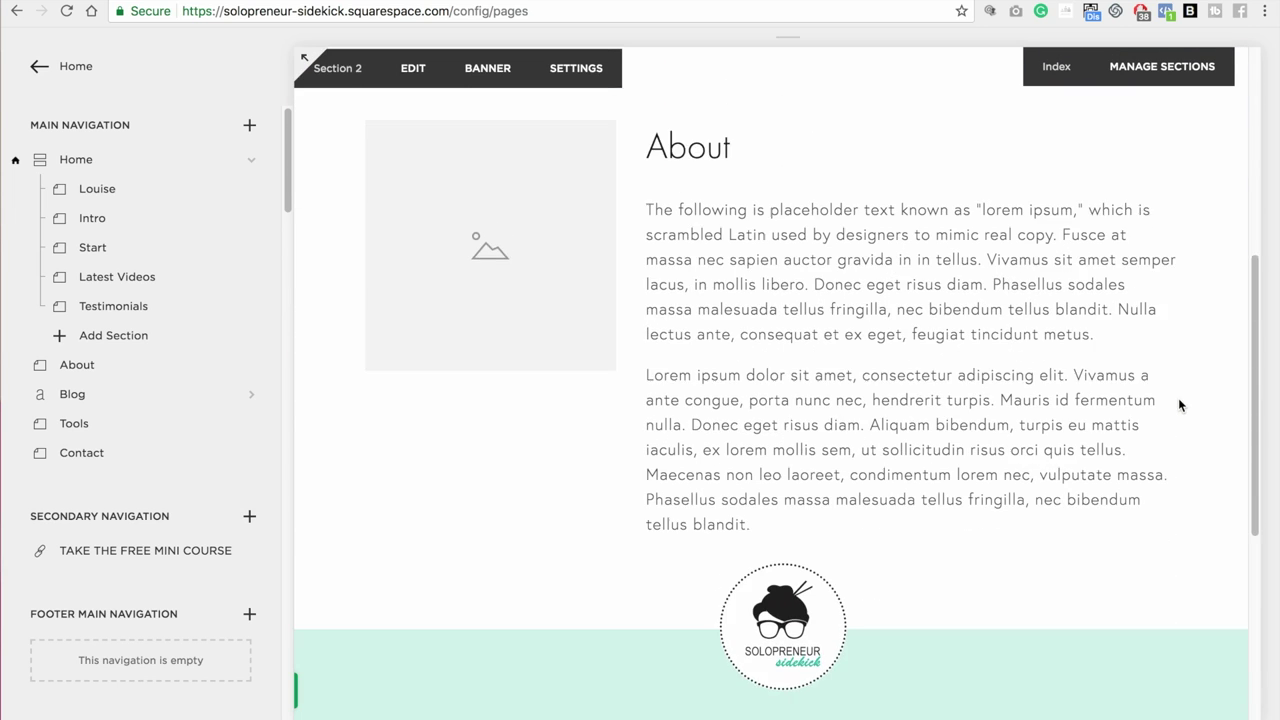
scroll(240, 445, "down", 4)
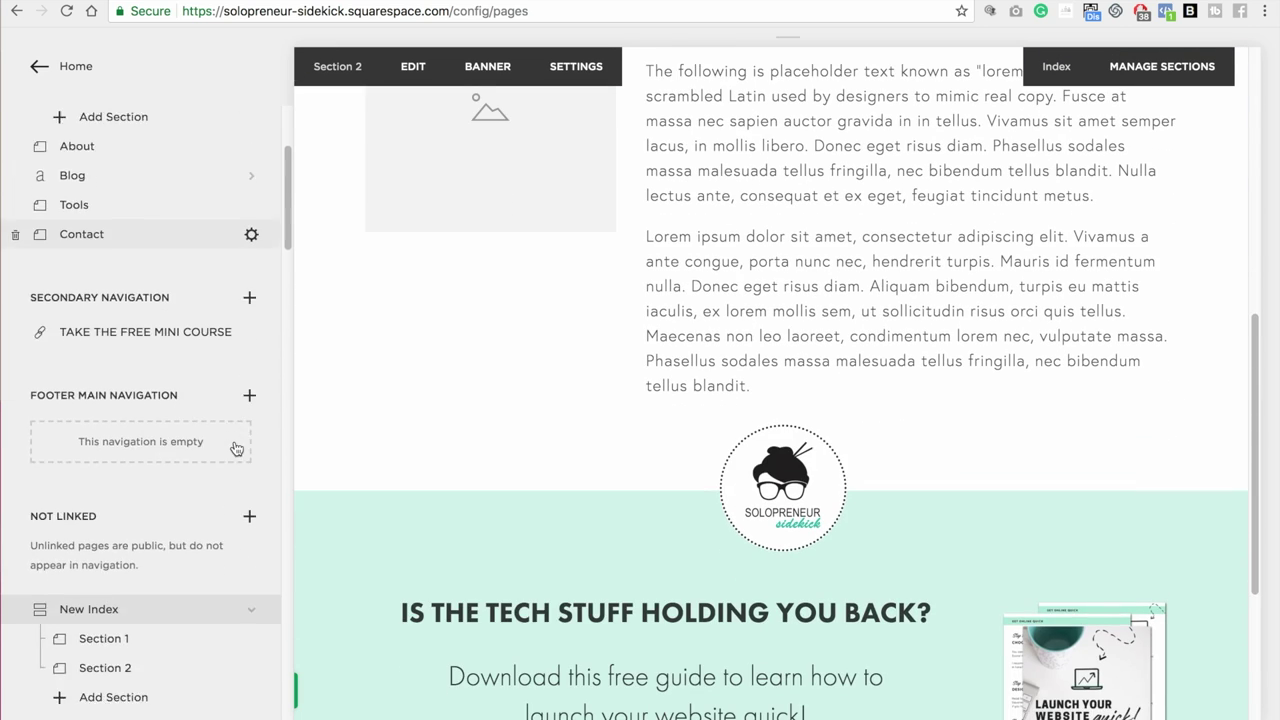
Step: Add a third content section titled Section 3 to the same New Index, using the Blank layout, and start editing it
left_click(126, 542)
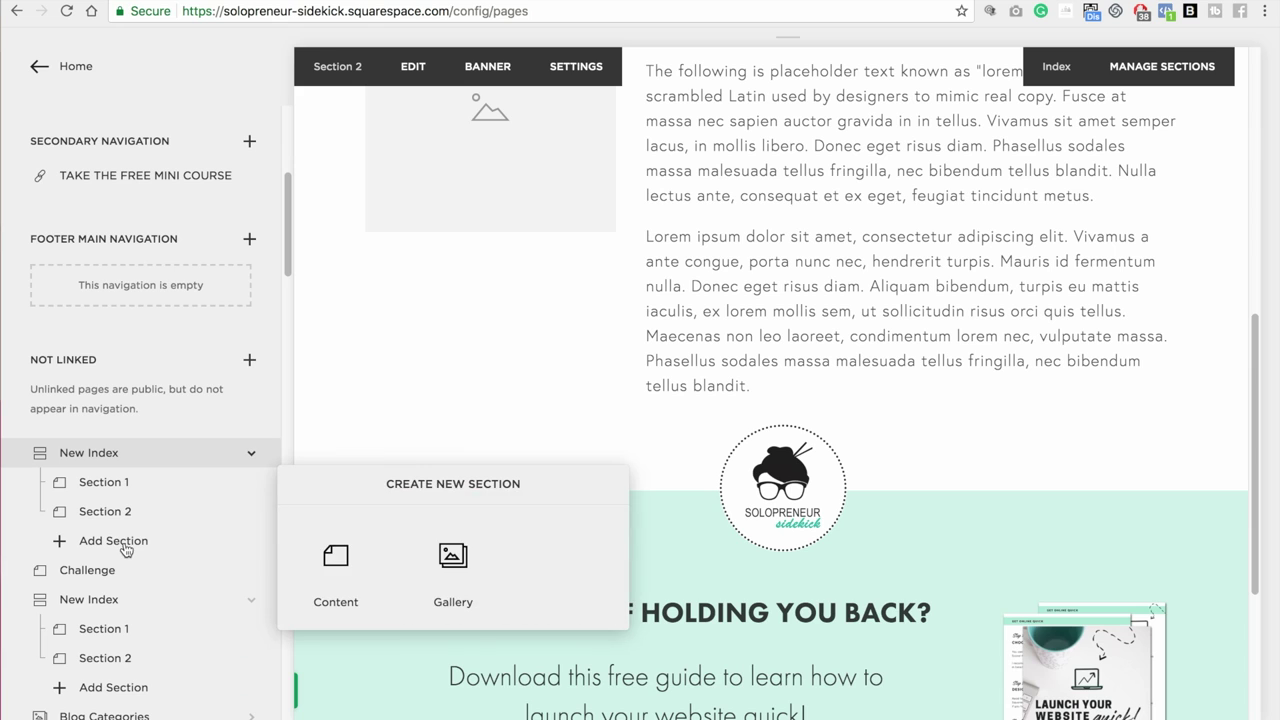
left_click(359, 575)
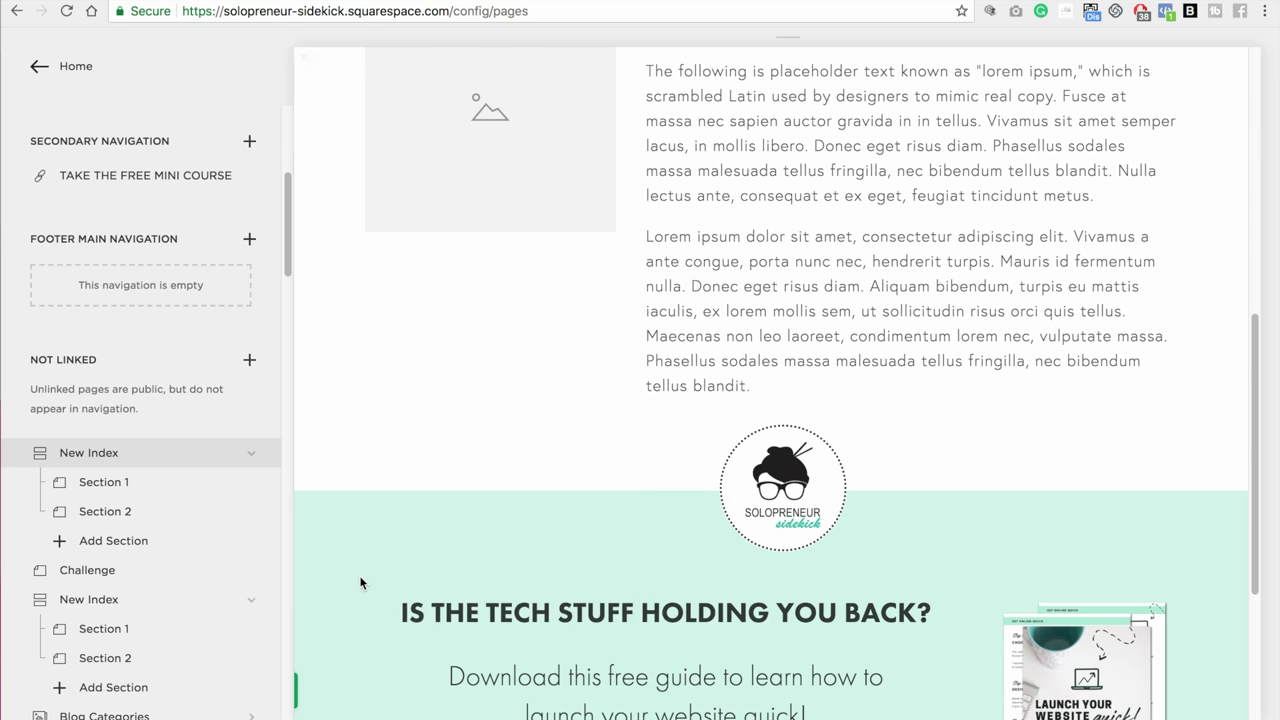
type("Section ")
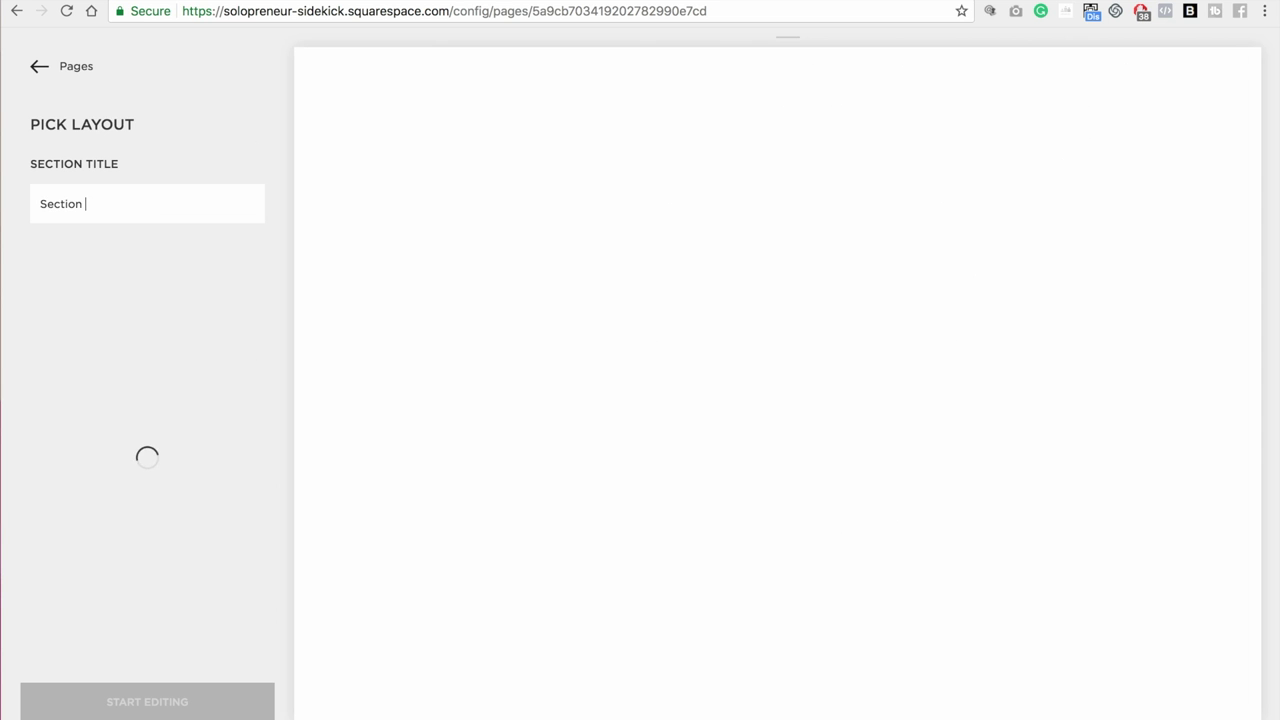
type("3")
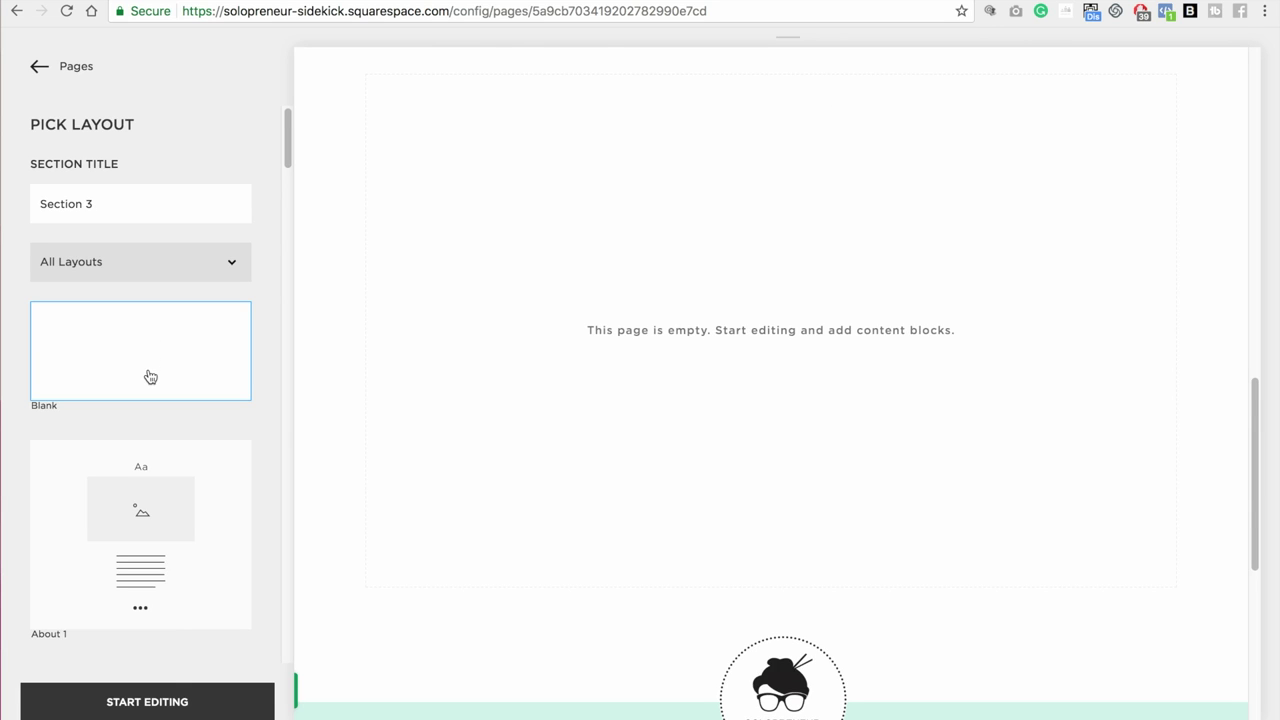
left_click(160, 704)
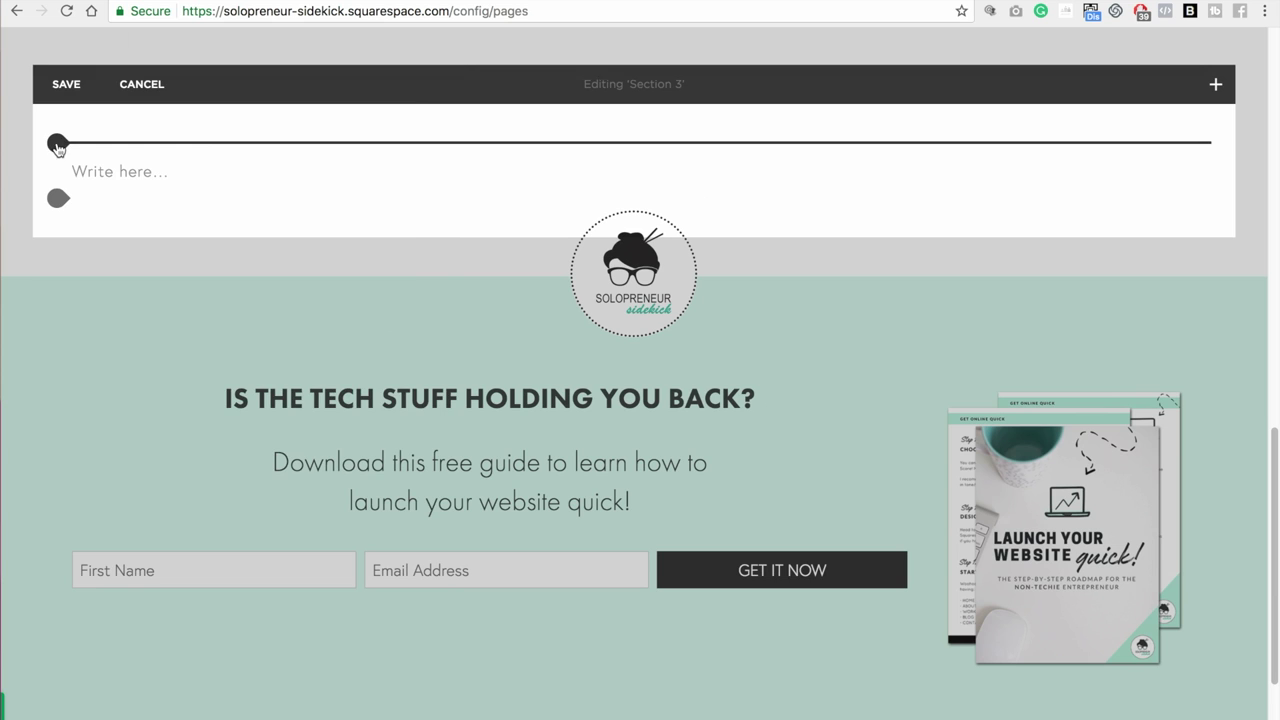
Step: Insert a Spacer block above the empty text block in Section 3 and save the section
left_click(57, 143)
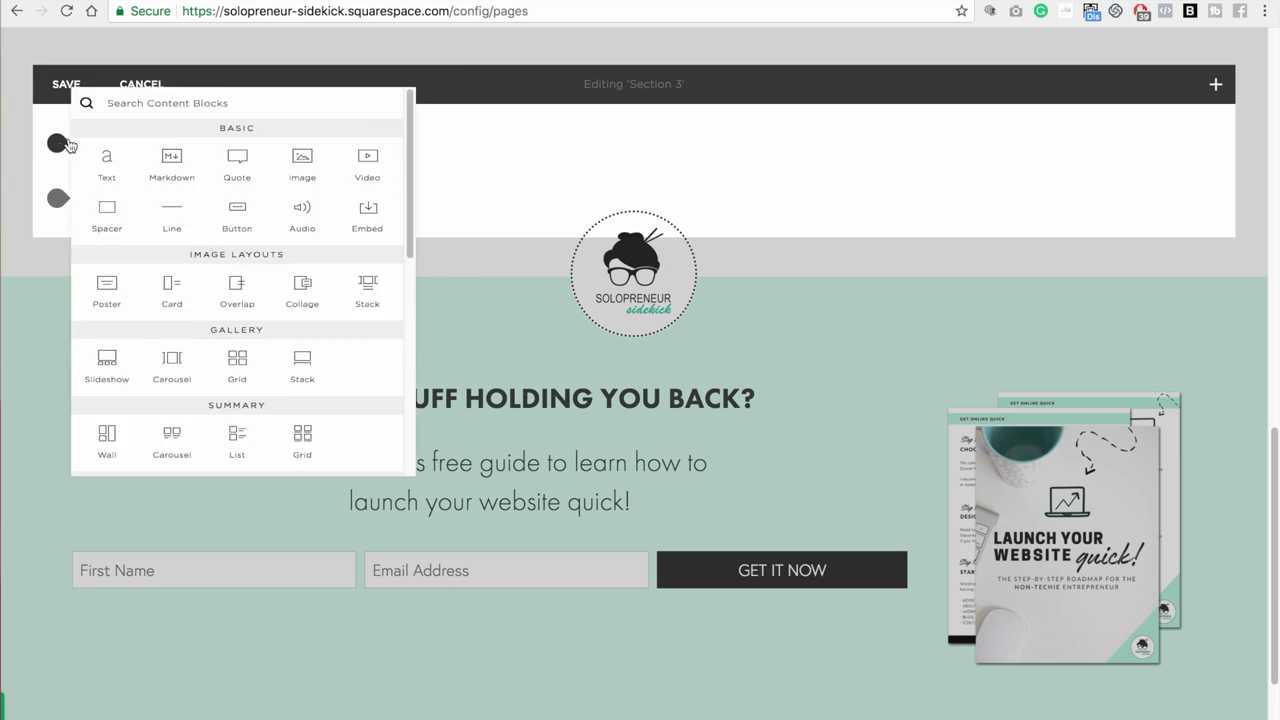
left_click(110, 194)
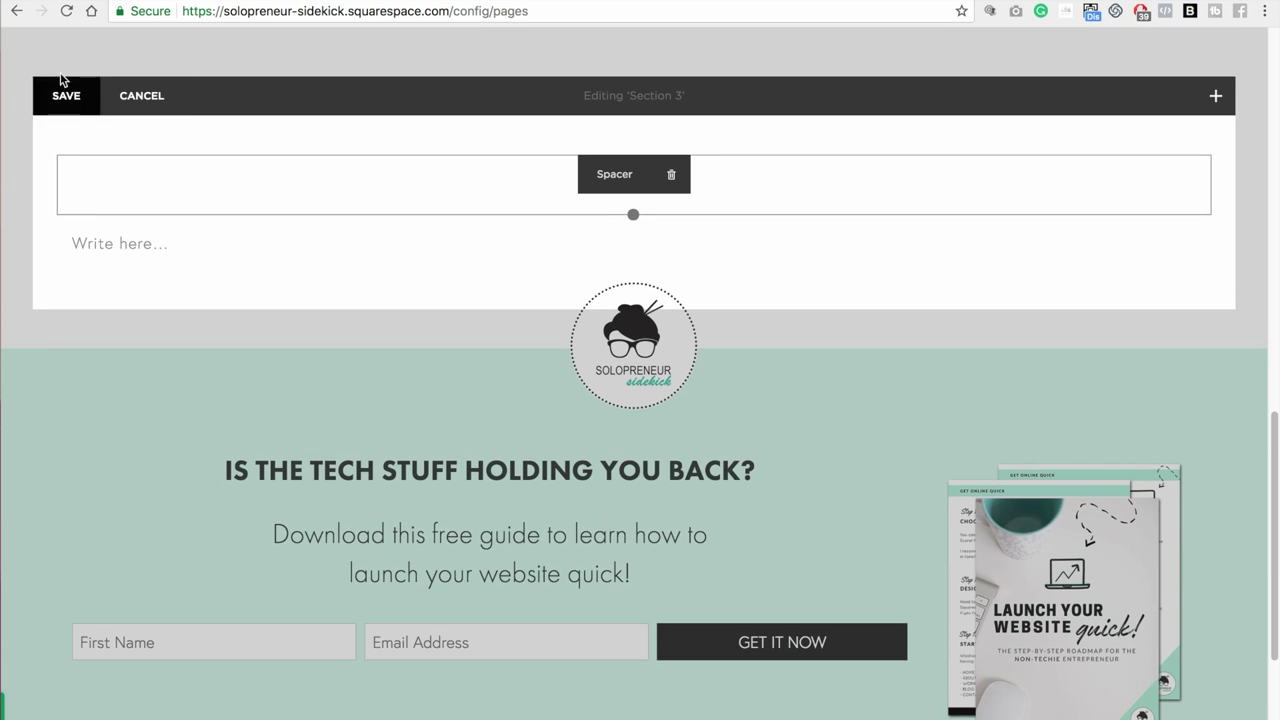
left_click(57, 94)
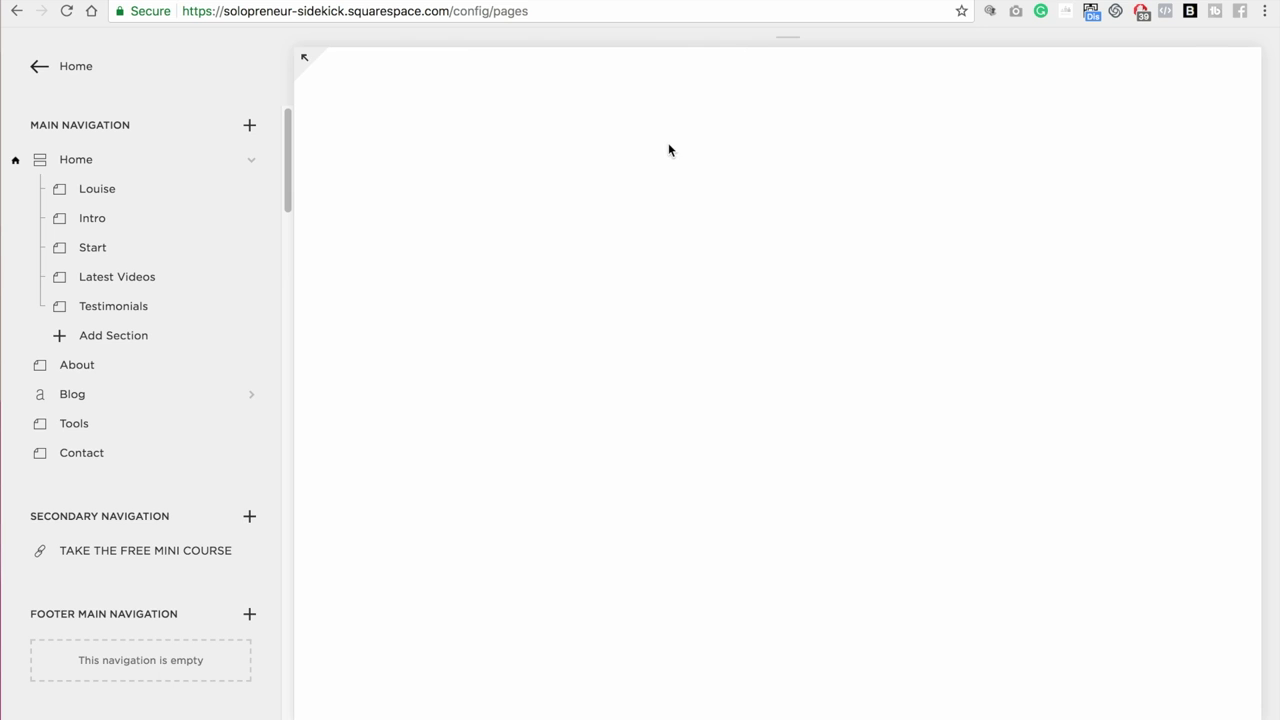
Step: Upload Photo 2.jpg from the Desktop as the banner image of Section 3 and save its page settings
mouse_move(249, 277)
scroll(257, 281, "down", 10)
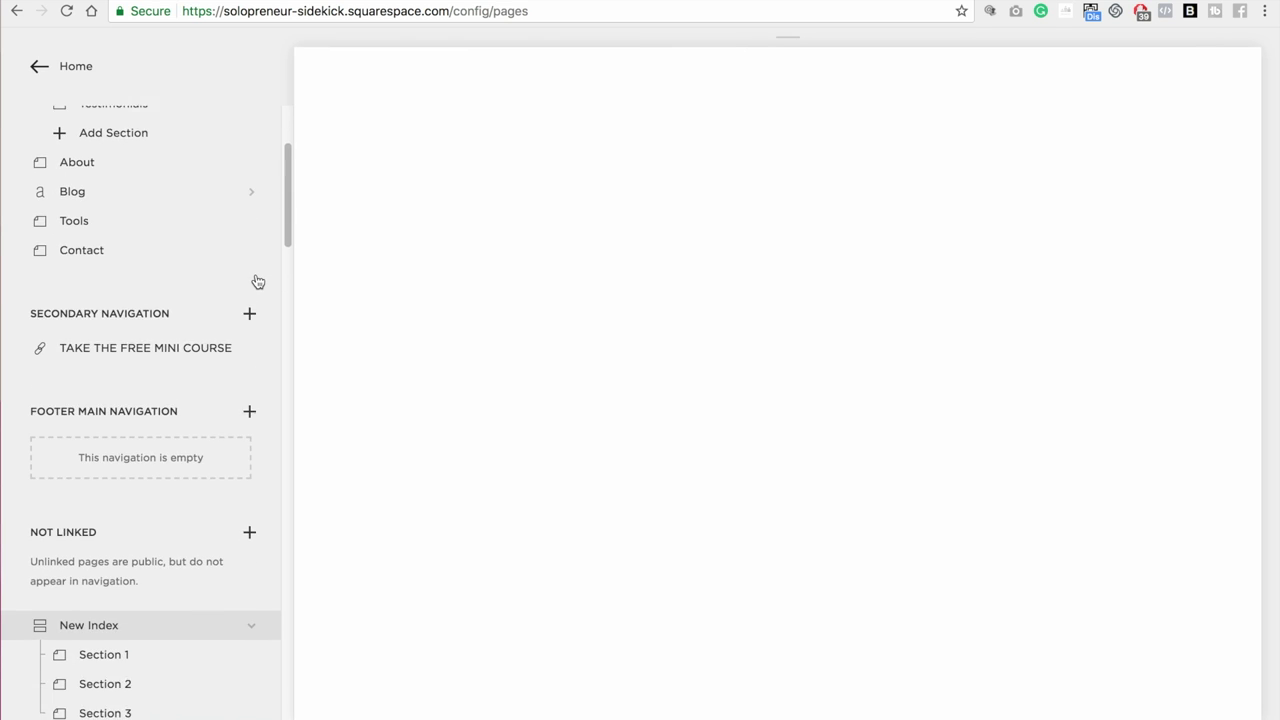
scroll(257, 279, "down", 2)
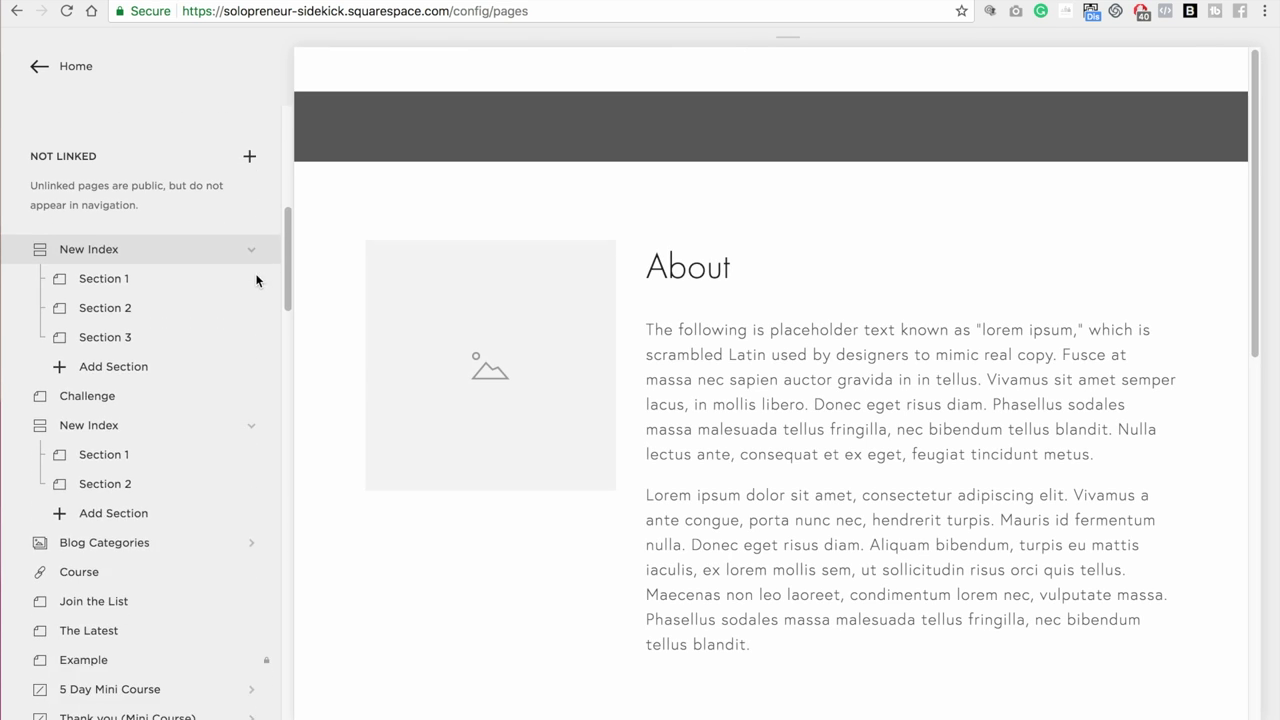
mouse_move(234, 303)
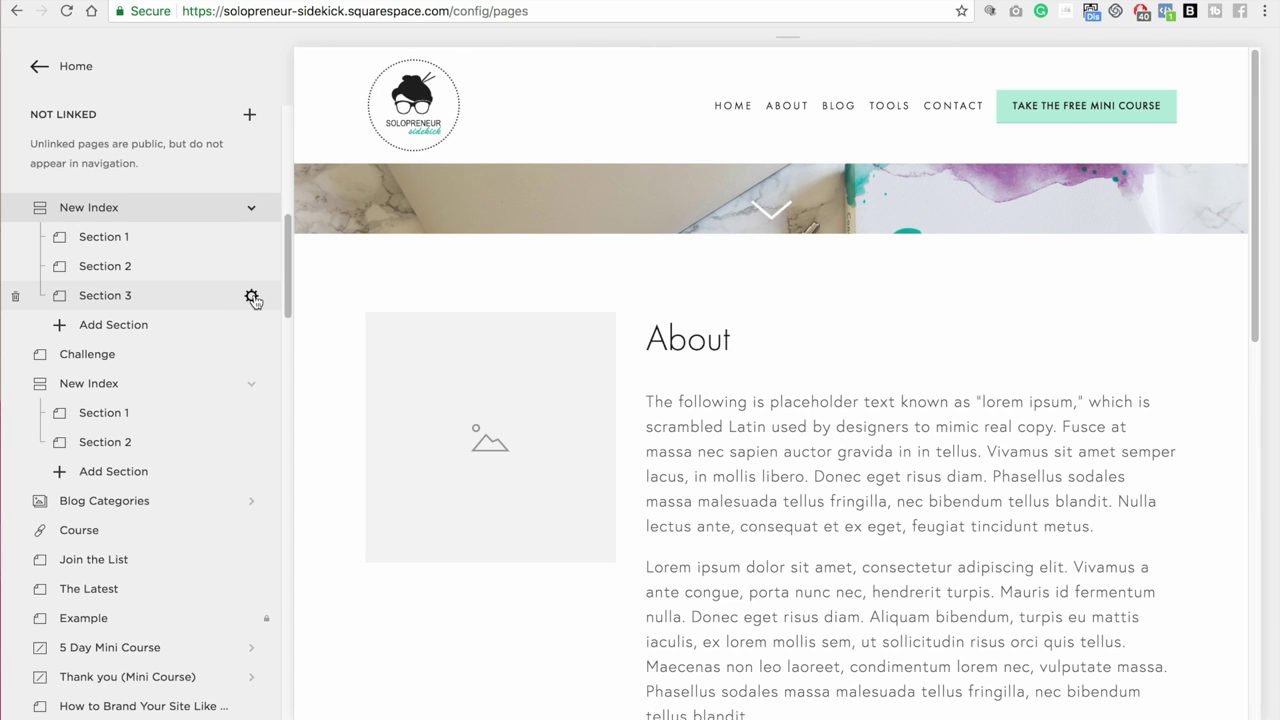
left_click(252, 298)
left_click(1028, 87)
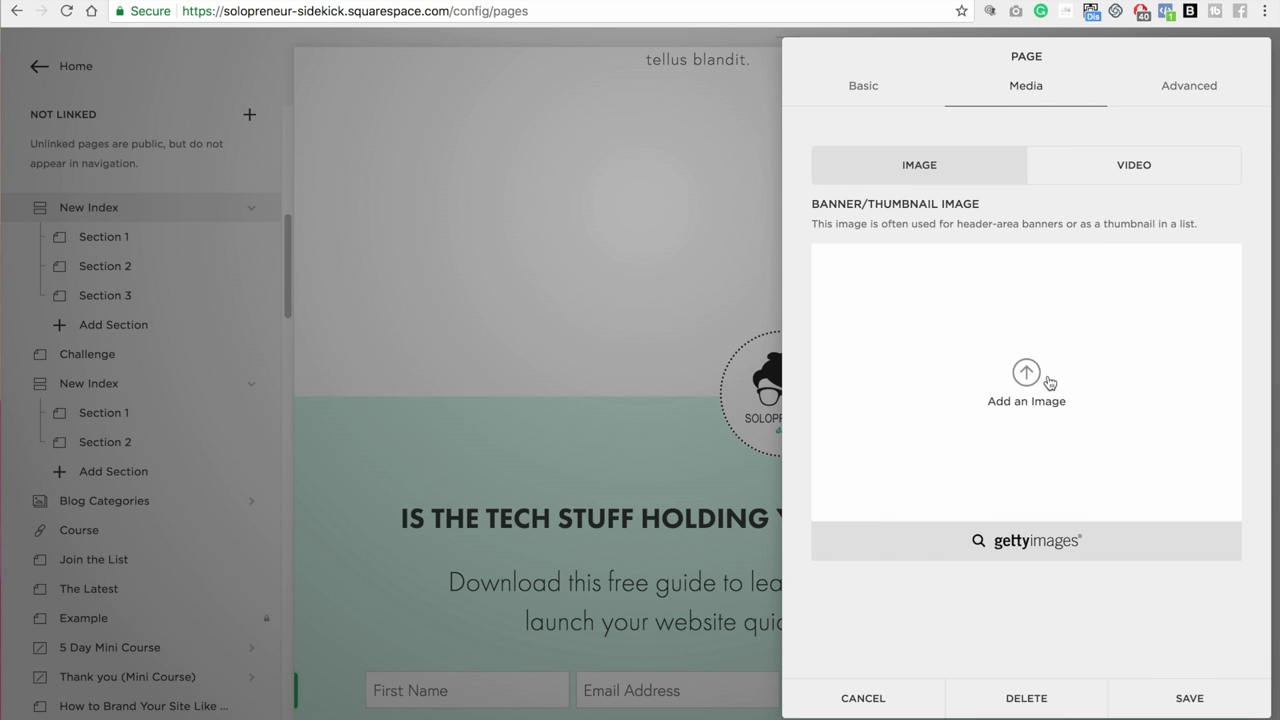
left_click(1048, 384)
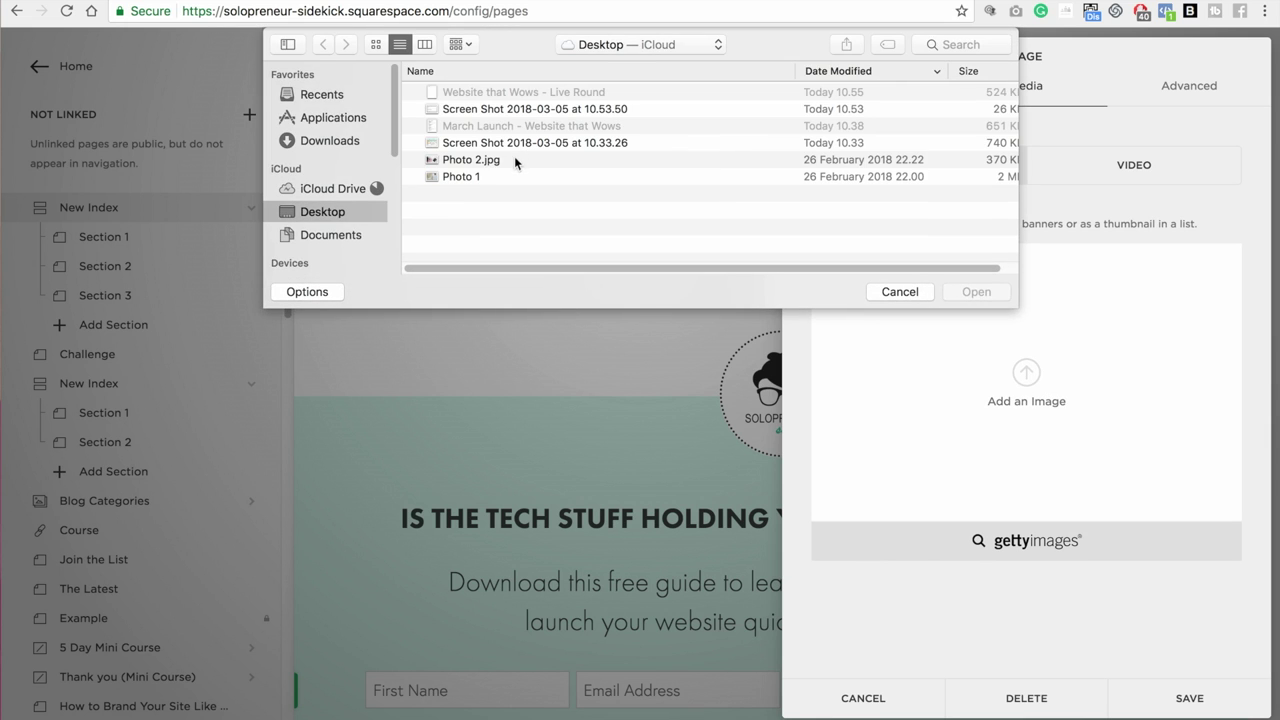
double_click(514, 159)
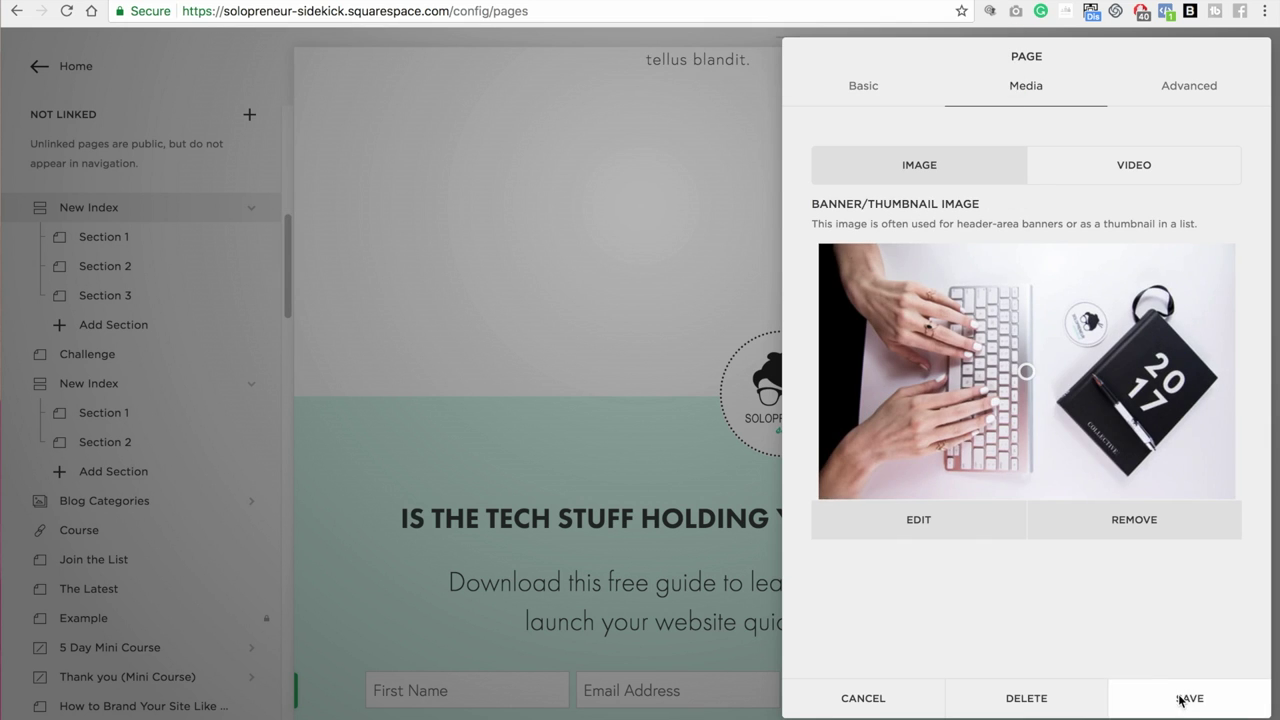
left_click(1181, 700)
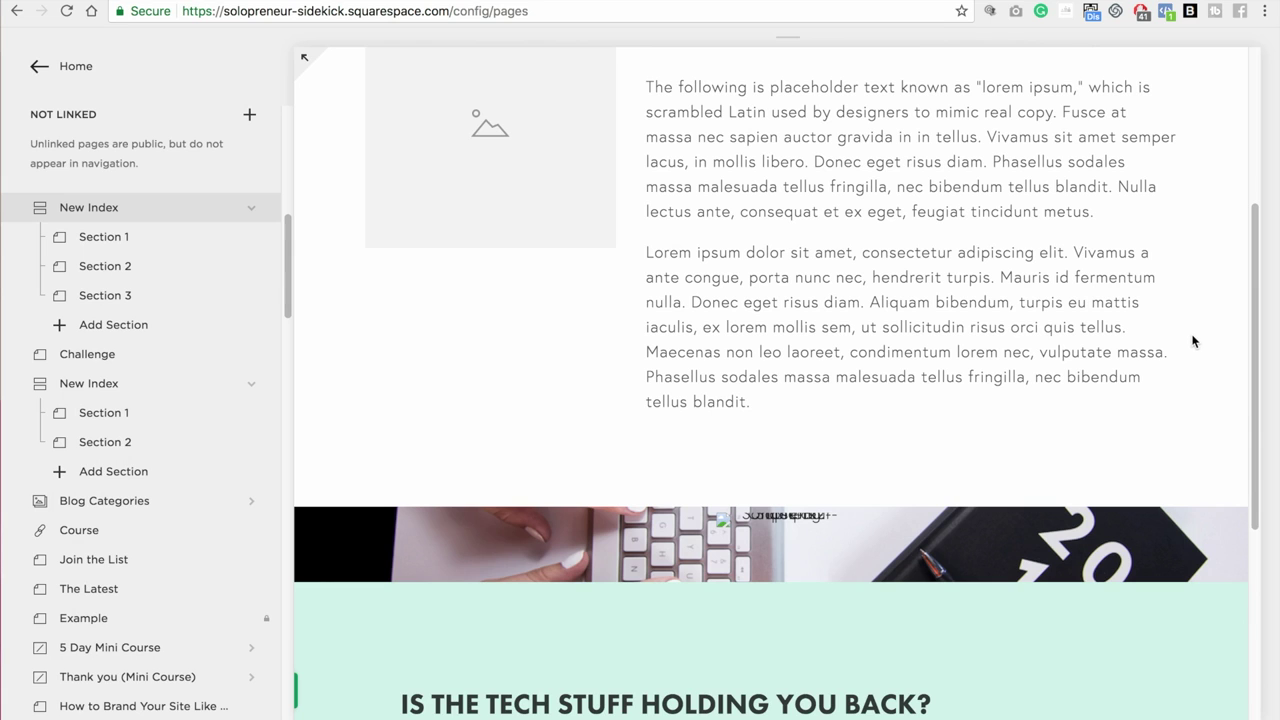
Step: Stretch the spacer in Section 3 downward to nearly seven times its height to enlarge the banner area, and save
scroll(413, 482, "down", 5)
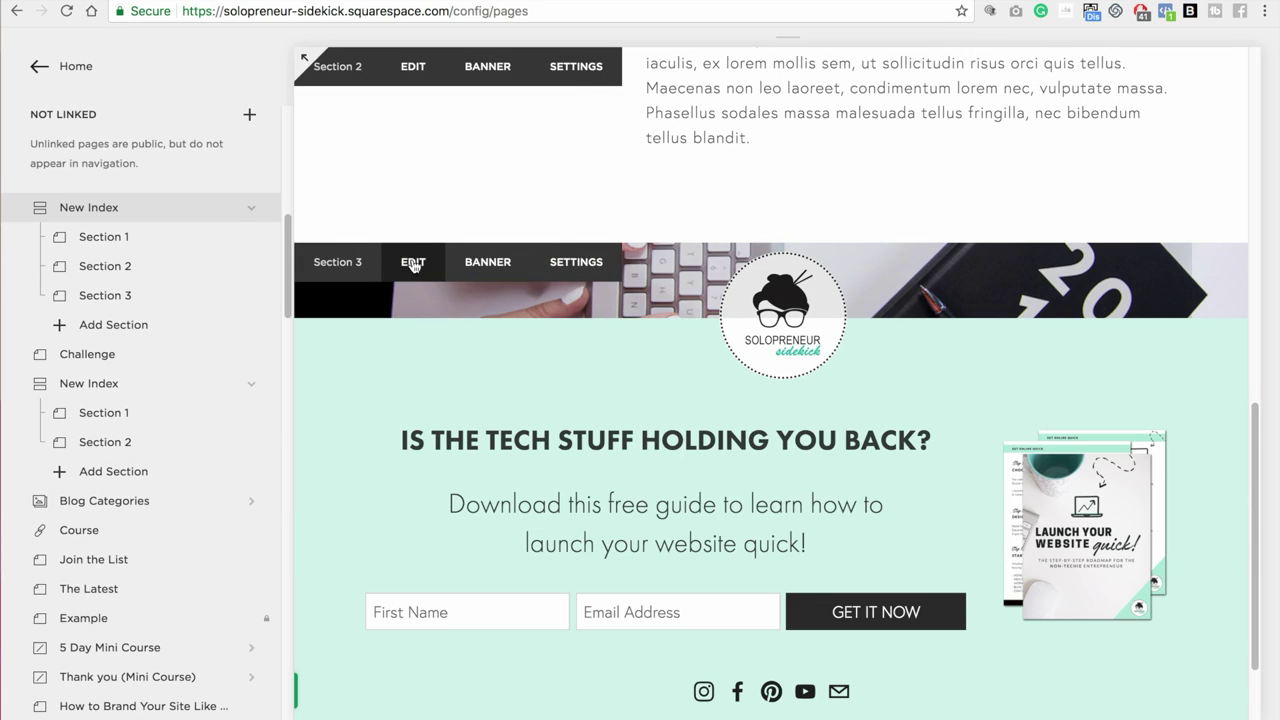
left_click(413, 263)
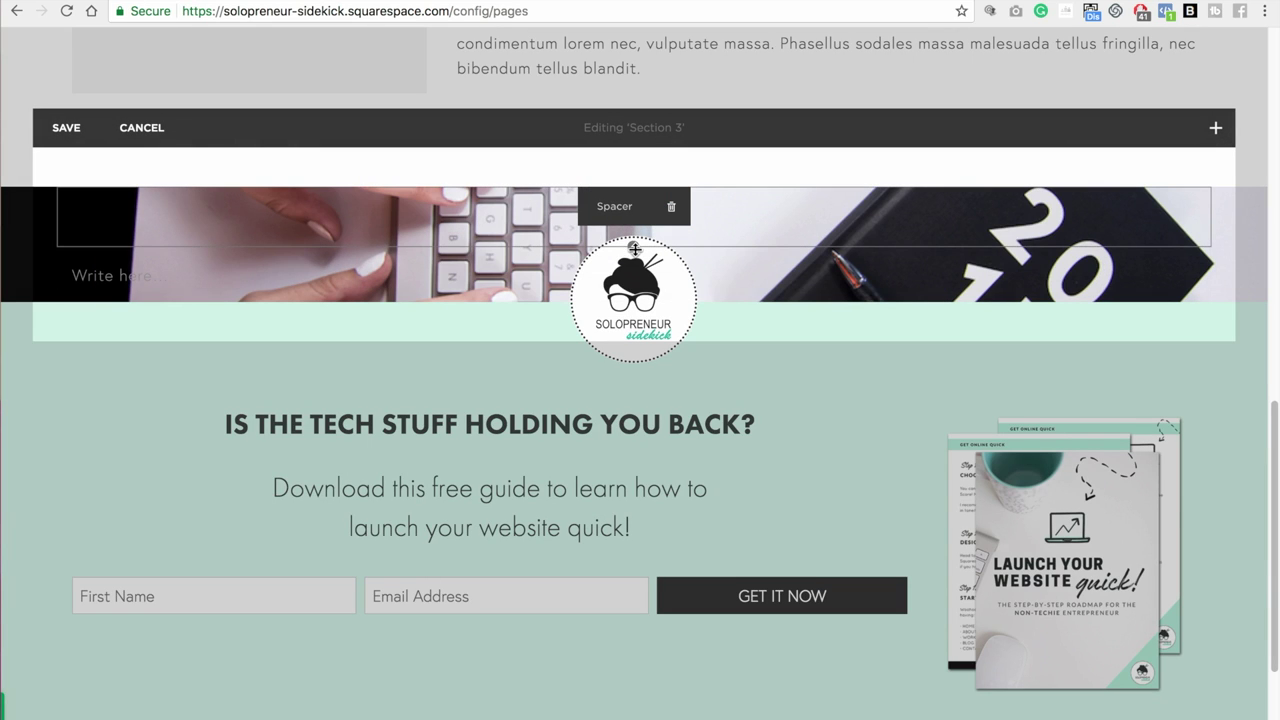
left_click_drag(634, 248, 633, 599)
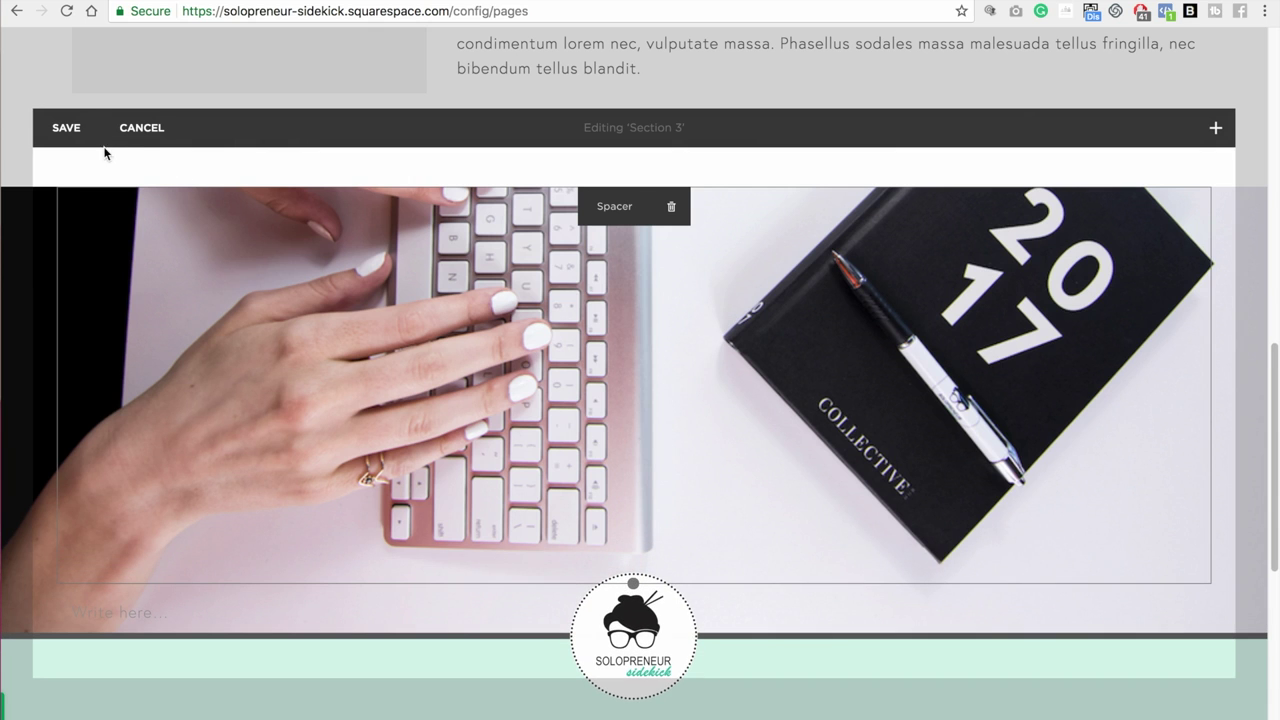
left_click(62, 128)
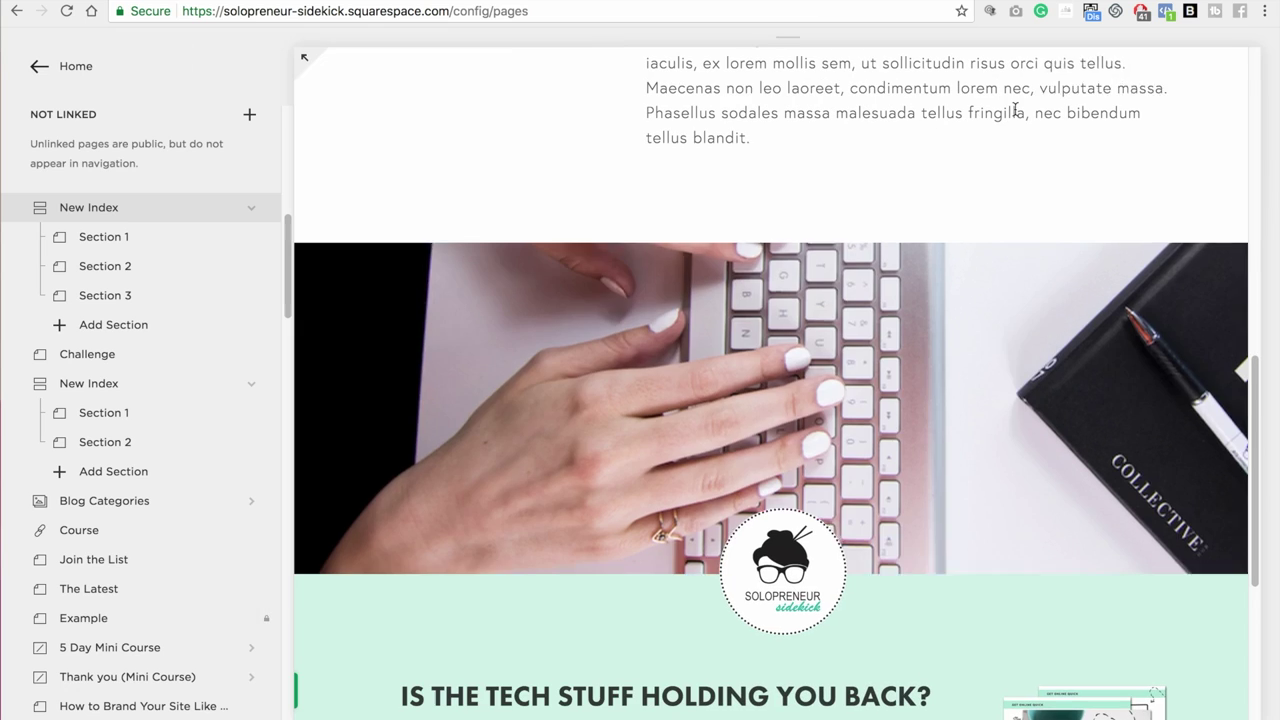
Step: Preview the index page at full width and review it from the Section 1 banner through Section 2 to the Section 3 banner
scroll(1160, 240, "up", 3)
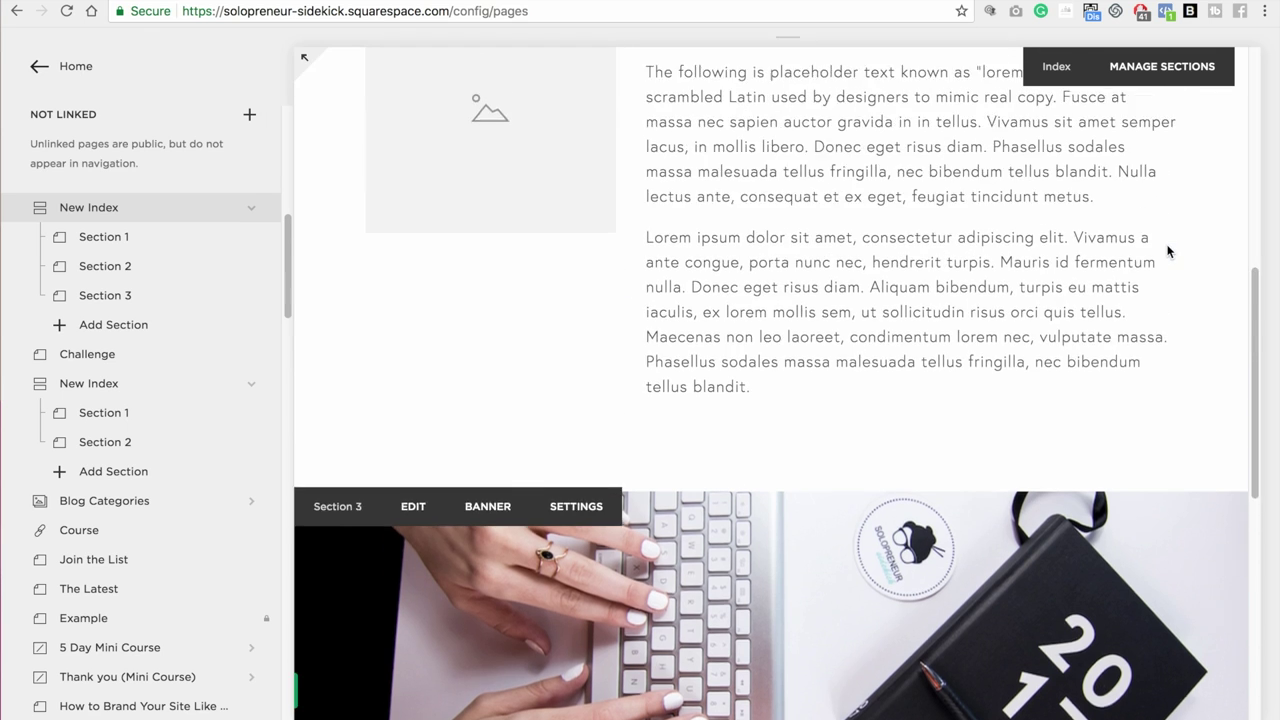
scroll(1166, 250, "up", 6)
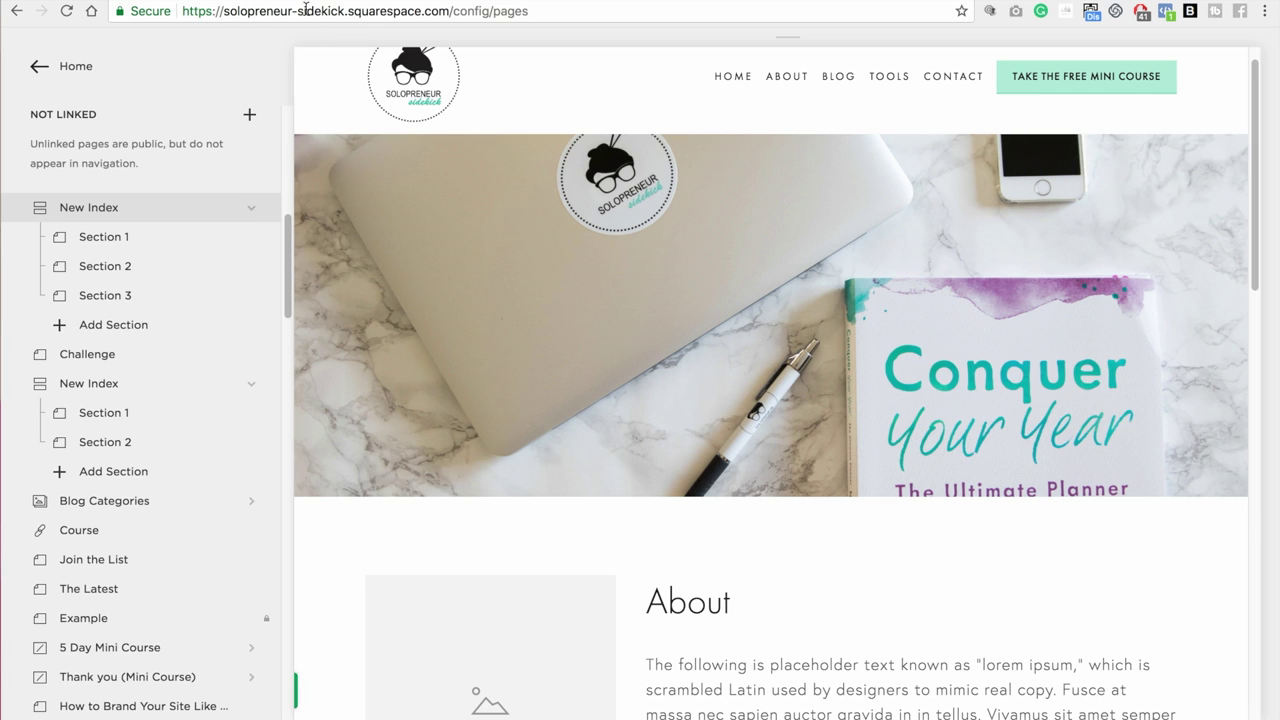
left_click(307, 62)
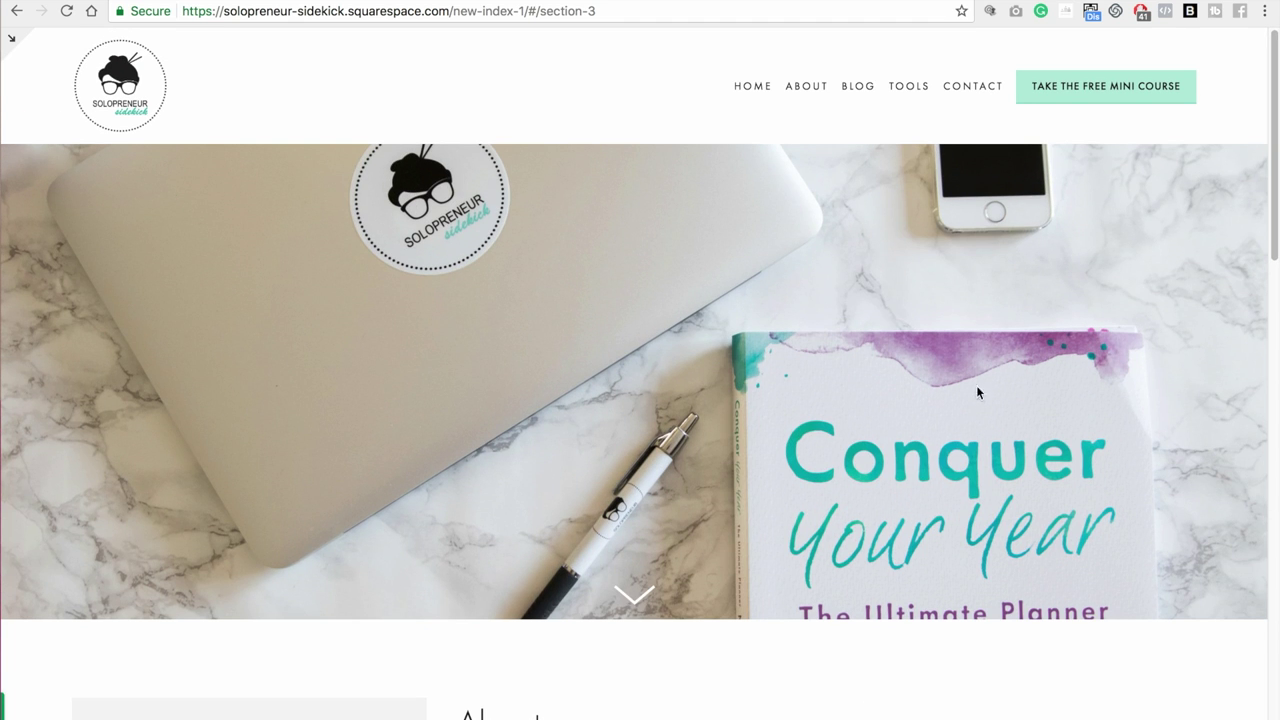
scroll(1220, 383, "down", 5)
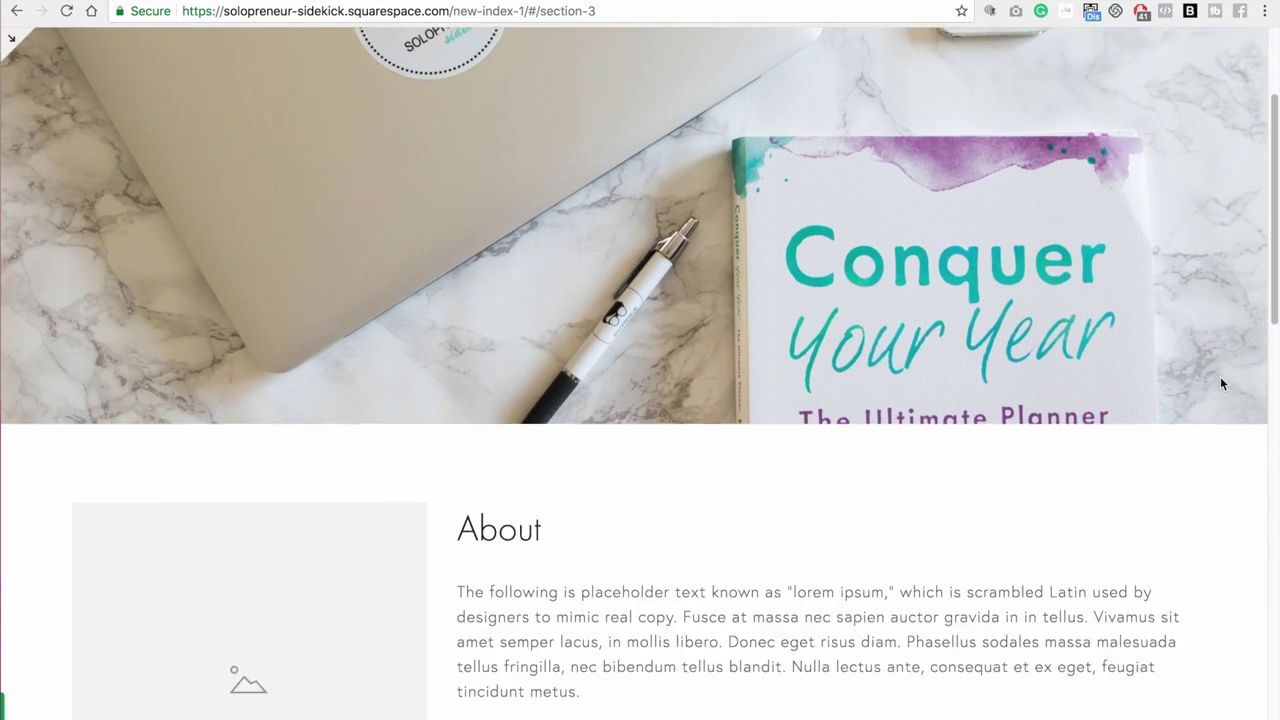
scroll(1220, 383, "down", 4)
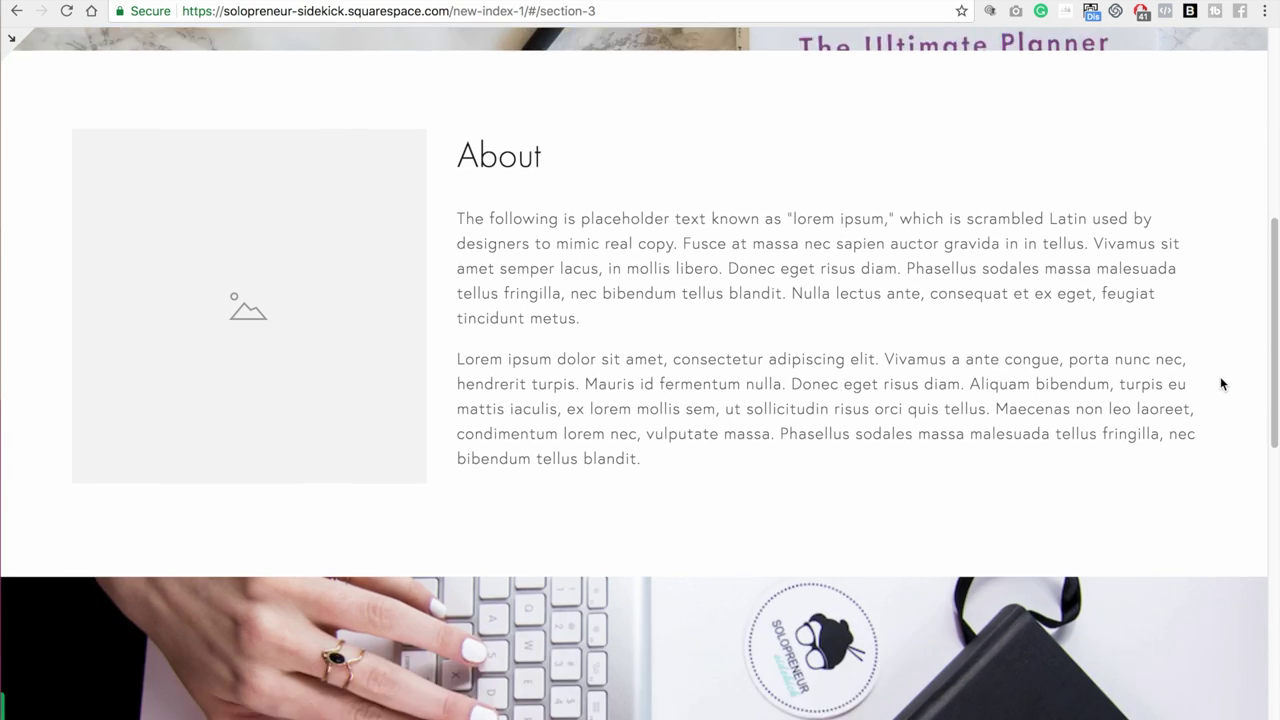
scroll(1220, 383, "down", 1)
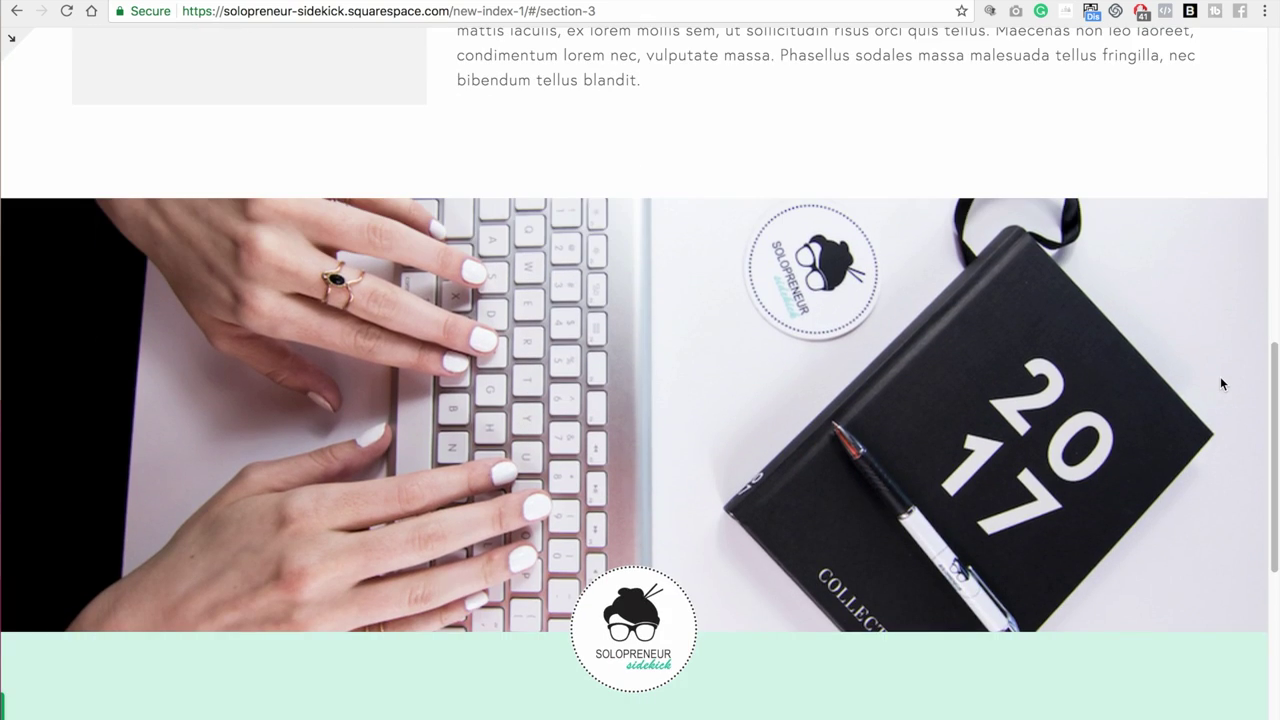